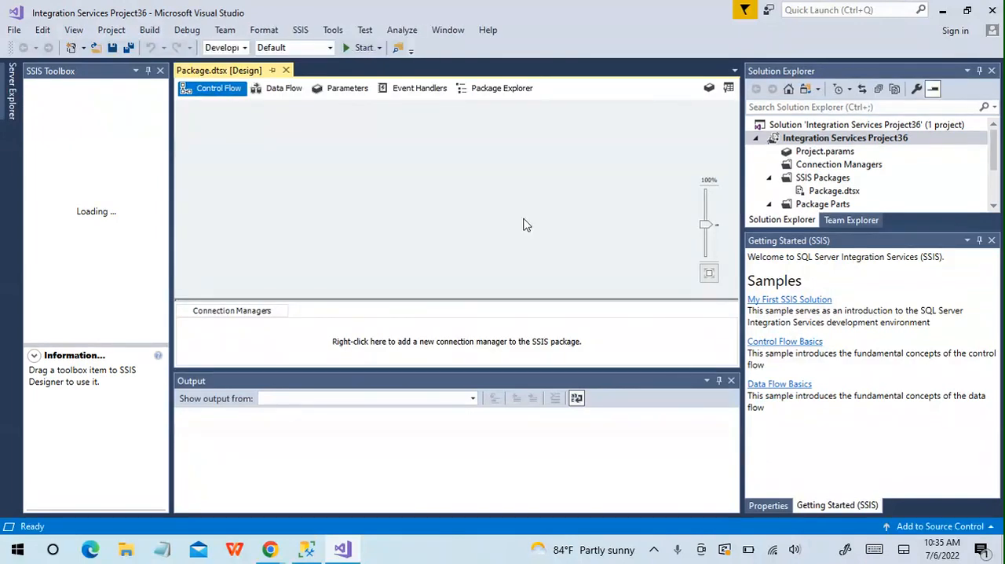
Switch to SQL Server Management Studio and review the MergeTable1 and MergeTable2 script and the query results of both tables.
click(312, 553)
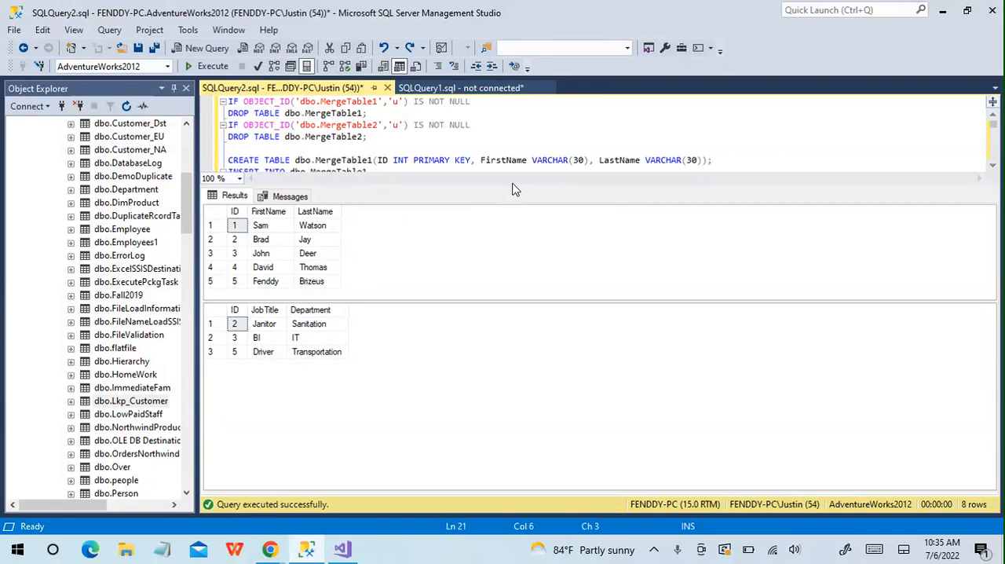
drag(514, 185, 538, 411)
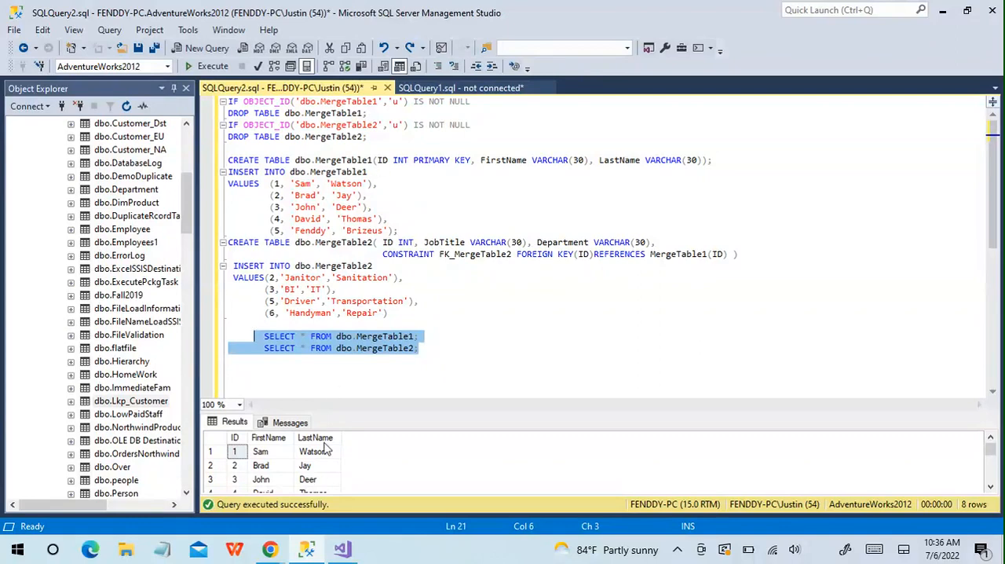
drag(355, 412, 347, 170)
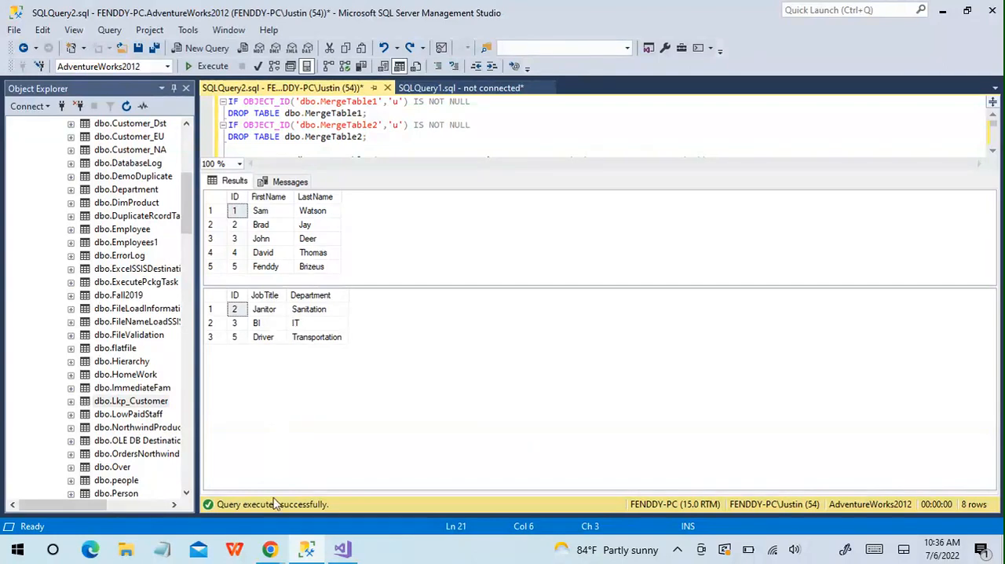
Switch back to Visual Studio, add a Data Flow Task to the package's control flow and open it for editing.
click(340, 548)
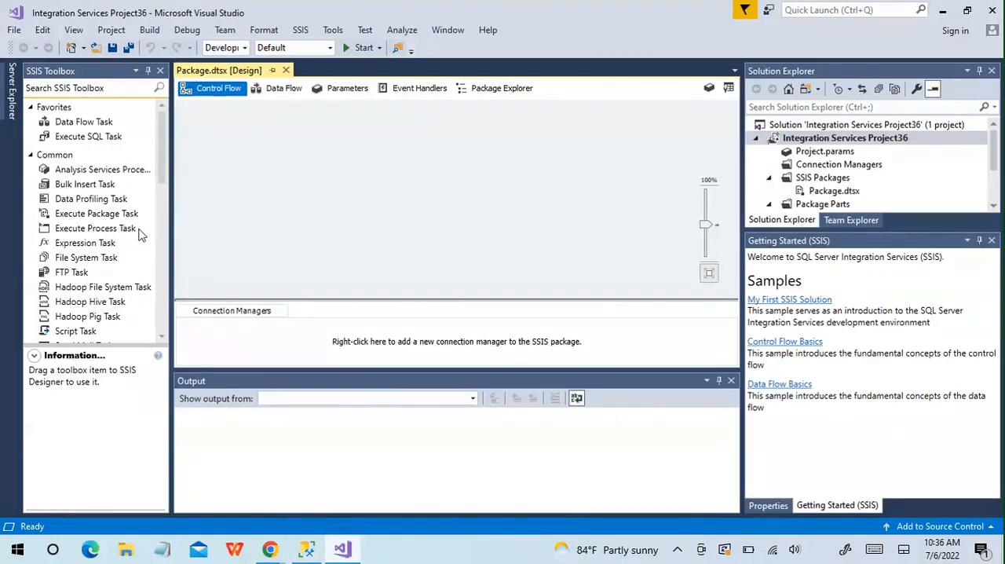
click(98, 126)
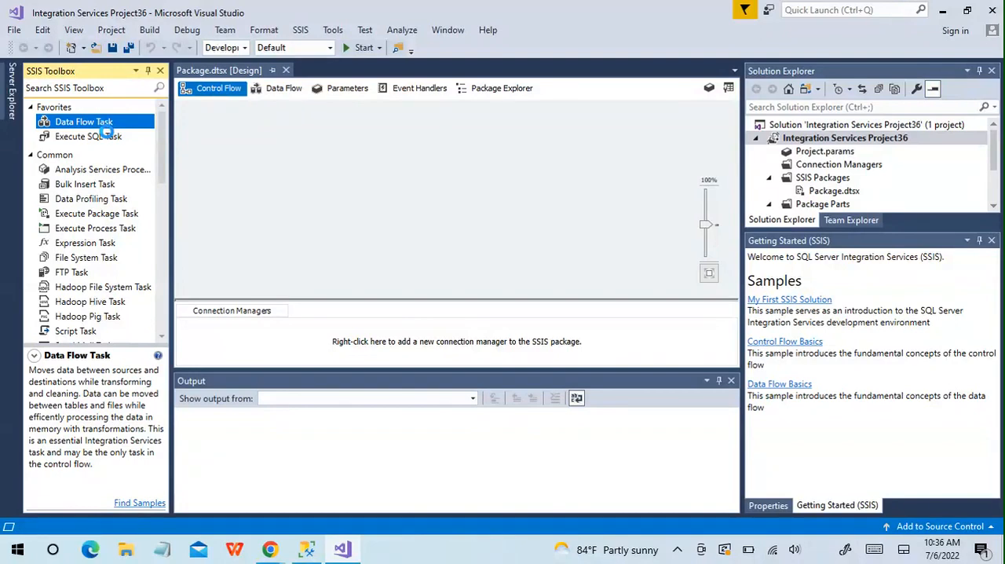
double_click(106, 128)
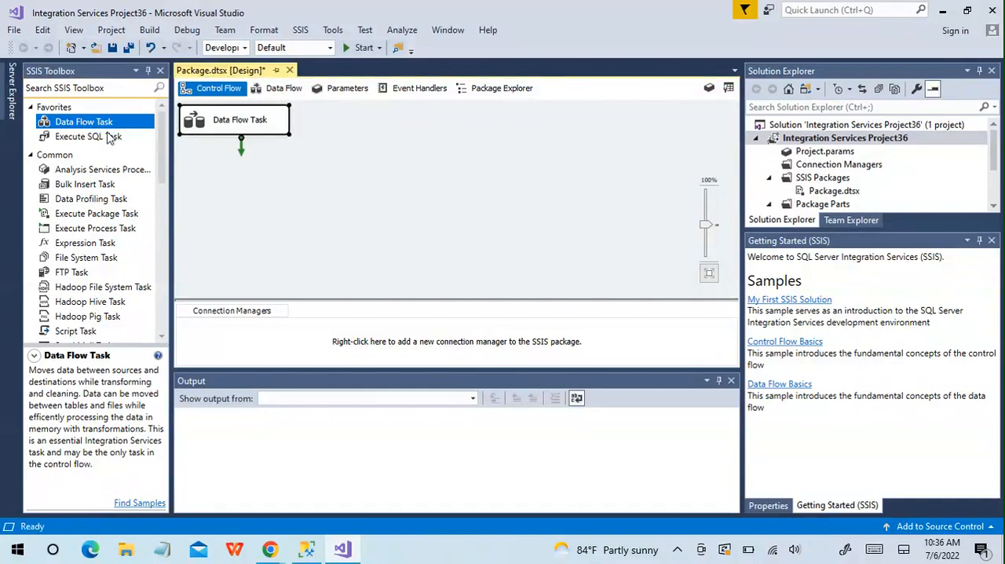
double_click(204, 121)
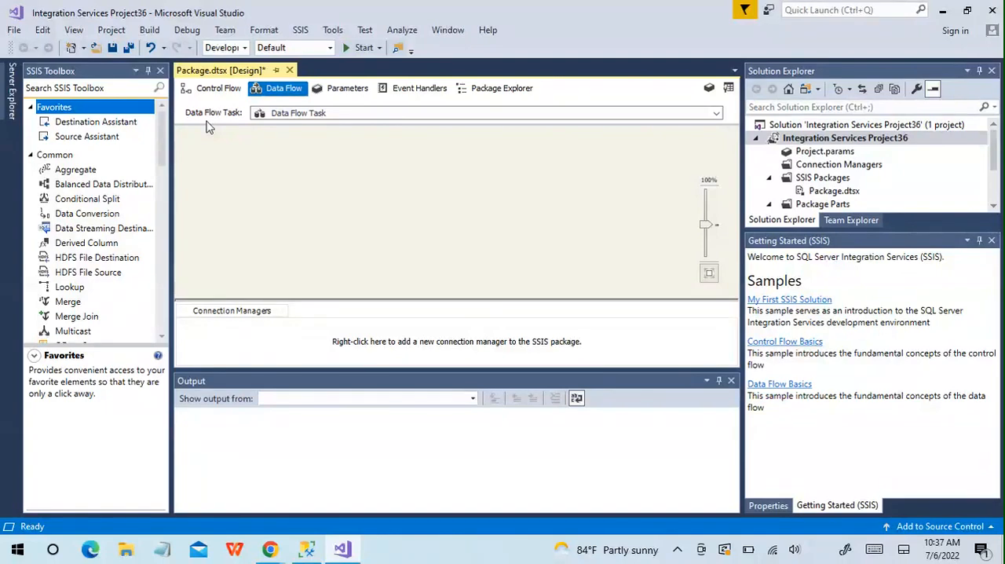
Add two OLE DB Sources to the data flow and place them side by side with space between them.
drag(162, 134, 177, 266)
click(108, 278)
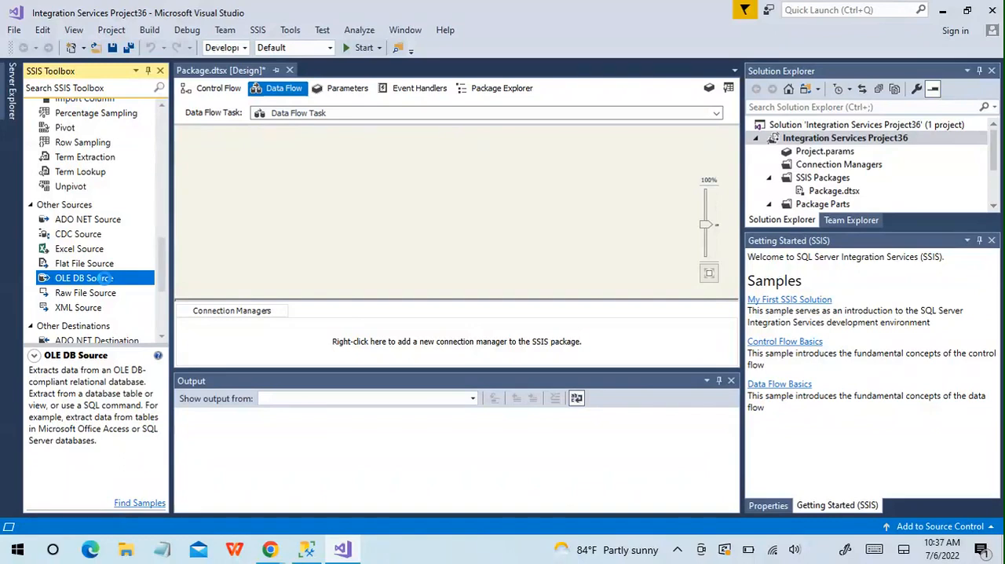
double_click(107, 279)
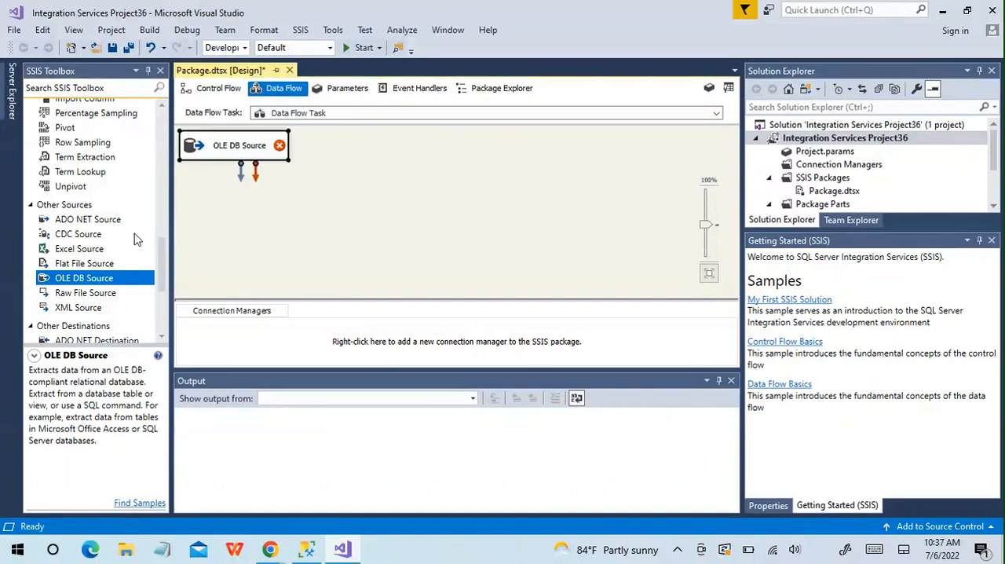
double_click(100, 285)
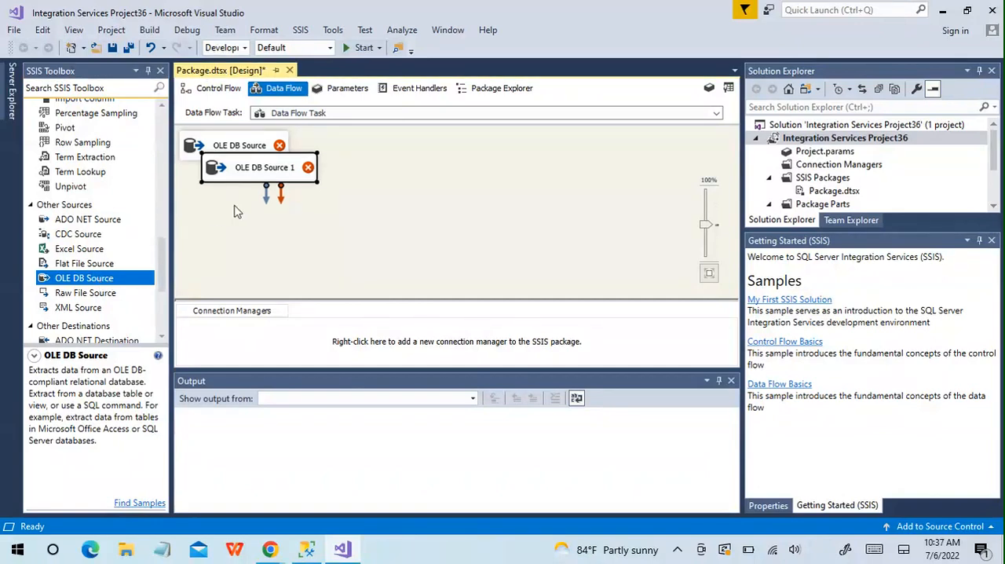
drag(237, 172, 445, 155)
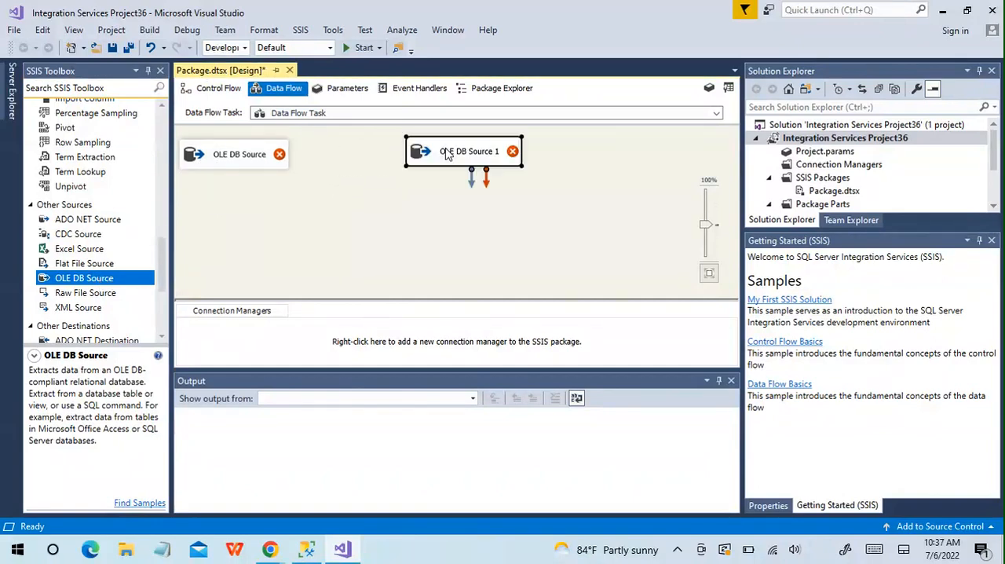
Rename the first OLE DB Source to MergeTable1.
click(230, 156)
click(231, 157)
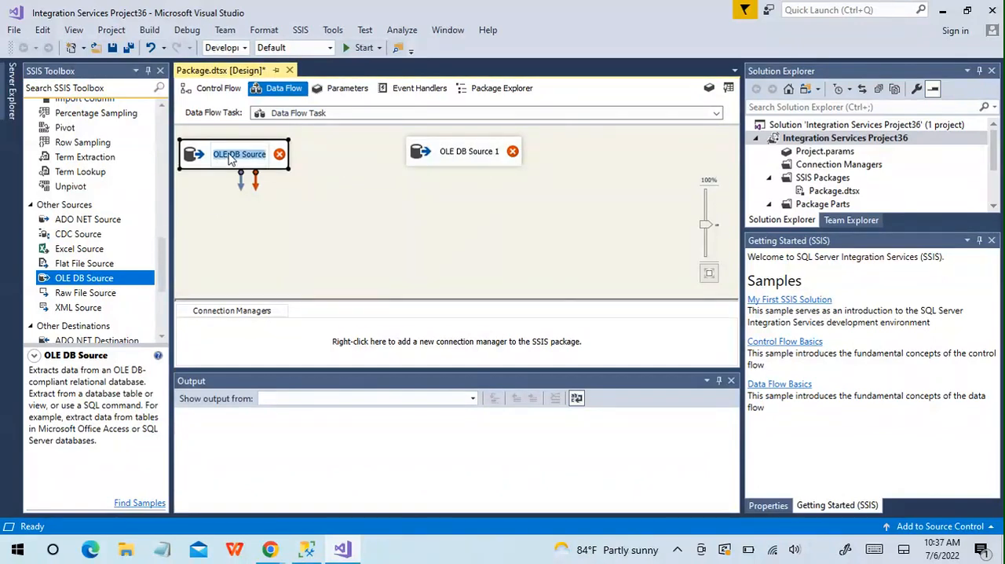
text(MergeTable)
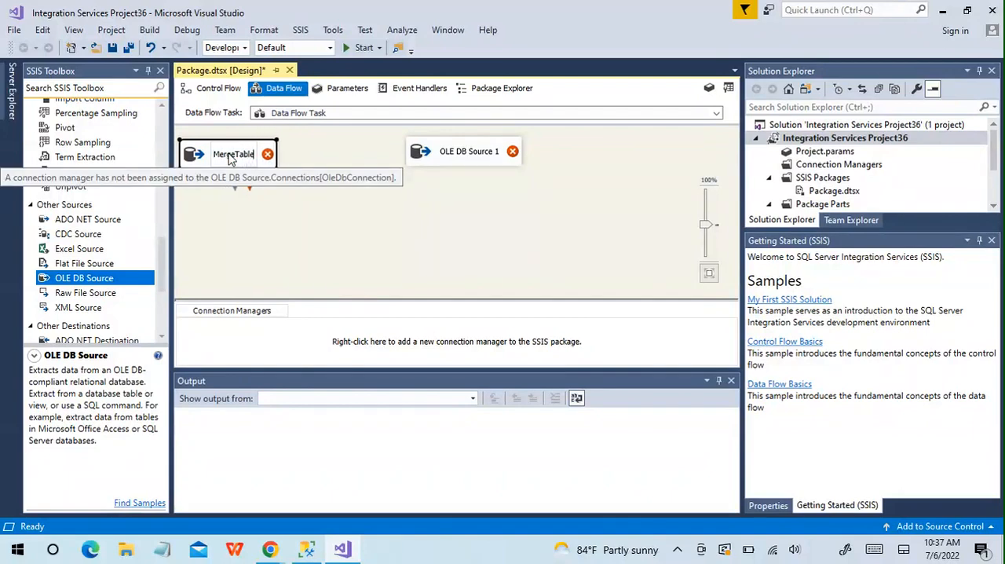
text(1)
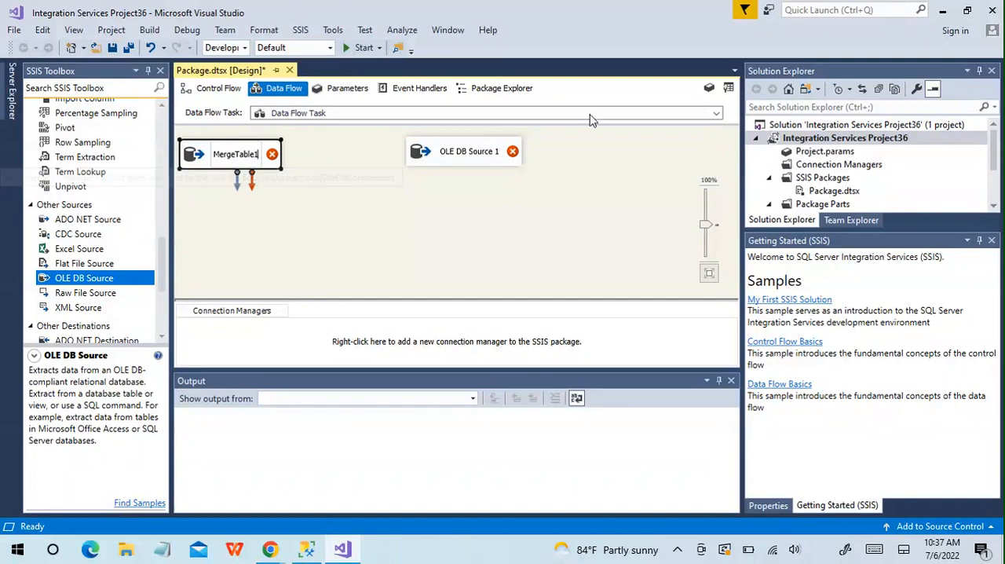
Rename the second OLE DB Source, OLE DB Source 1, to MergeTable2.
click(475, 152)
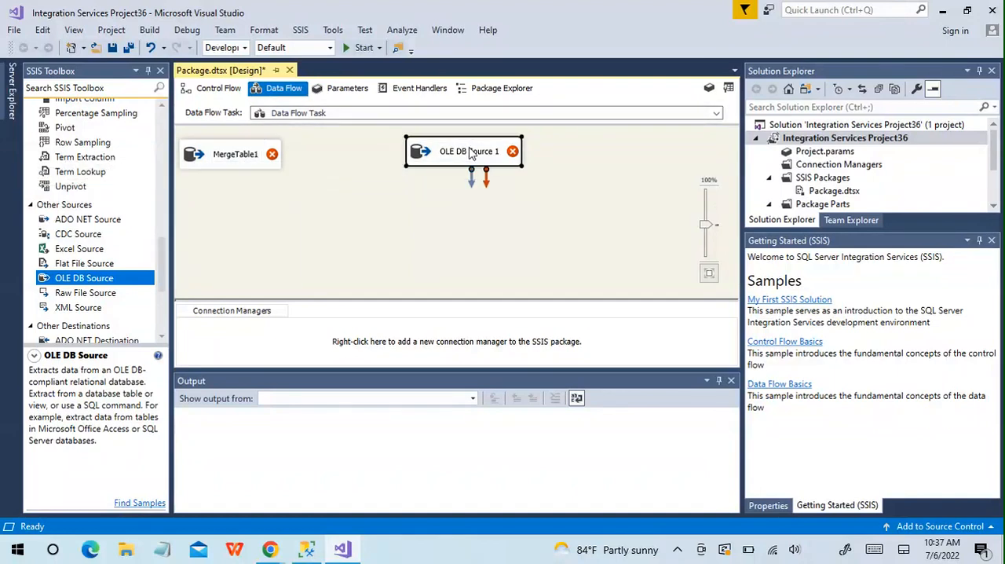
double_click(471, 152)
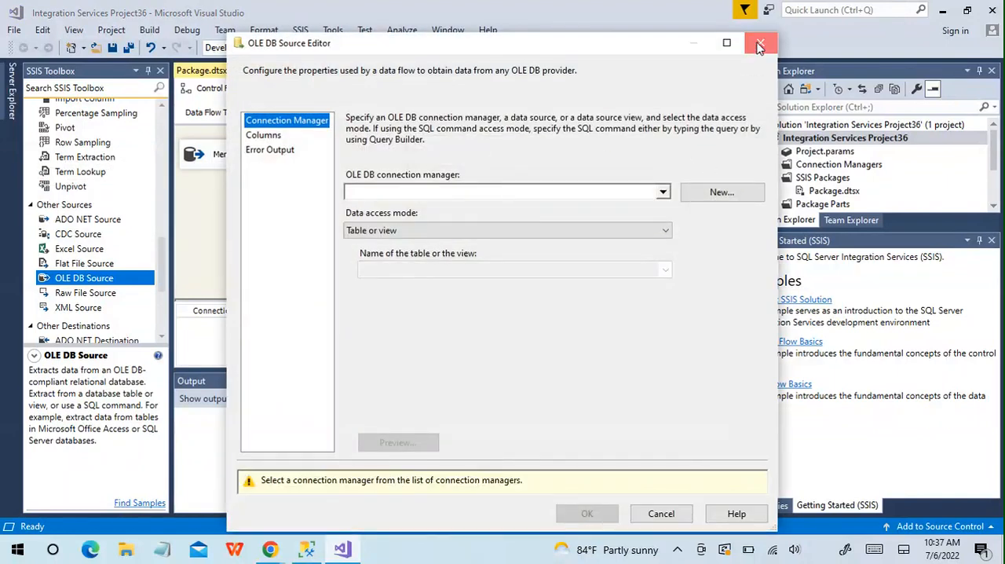
click(760, 46)
click(479, 153)
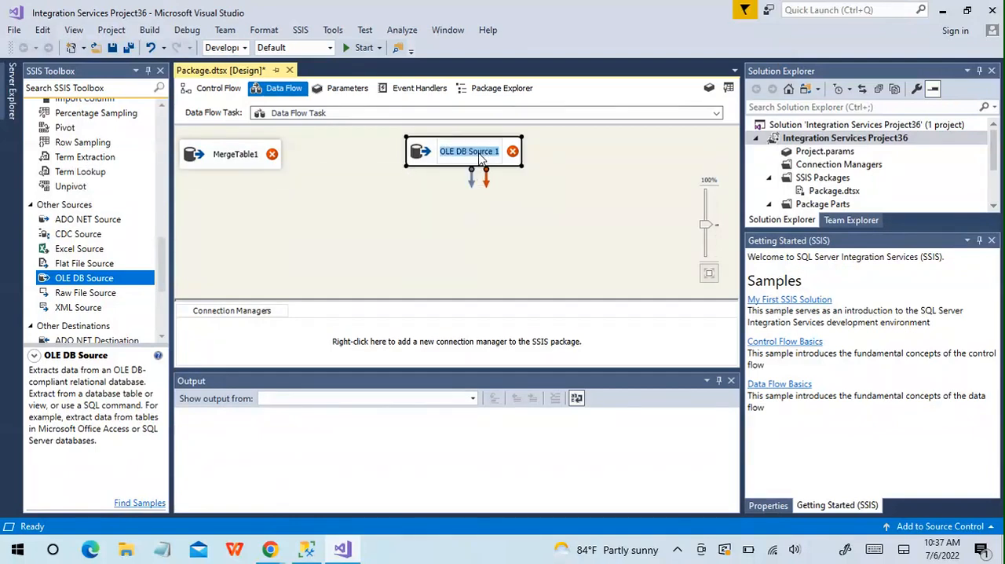
text(Merge)
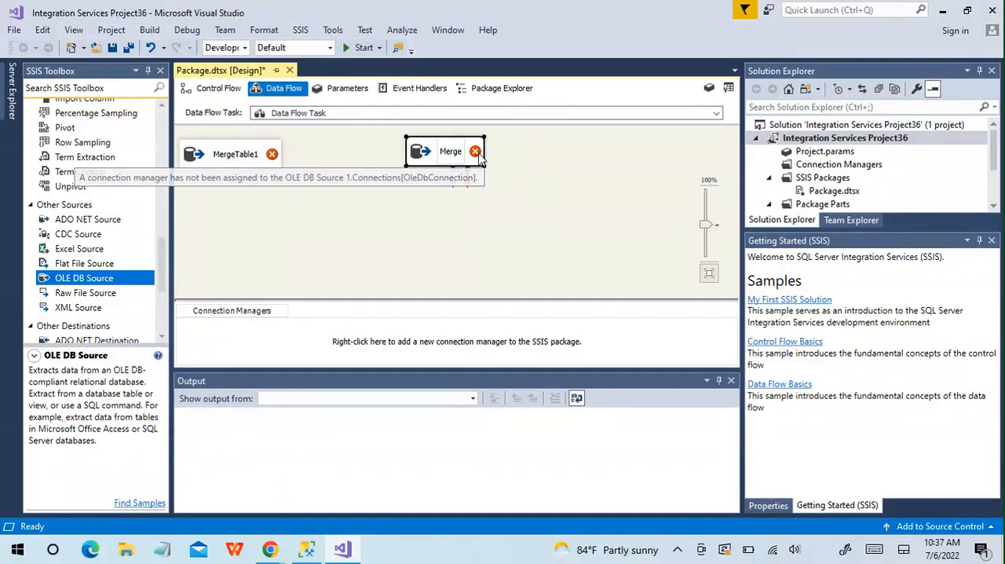
text(Tab)
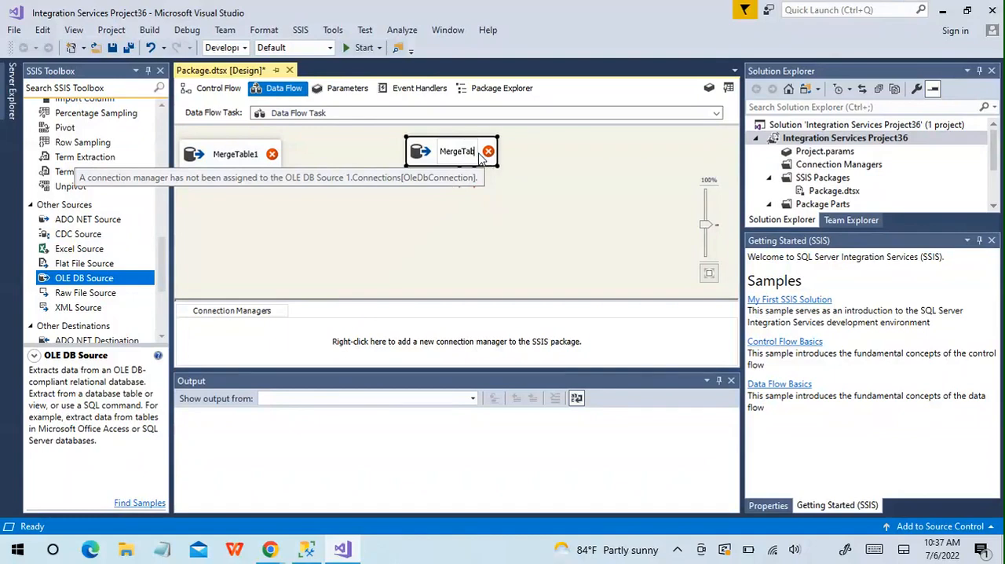
text(le2)
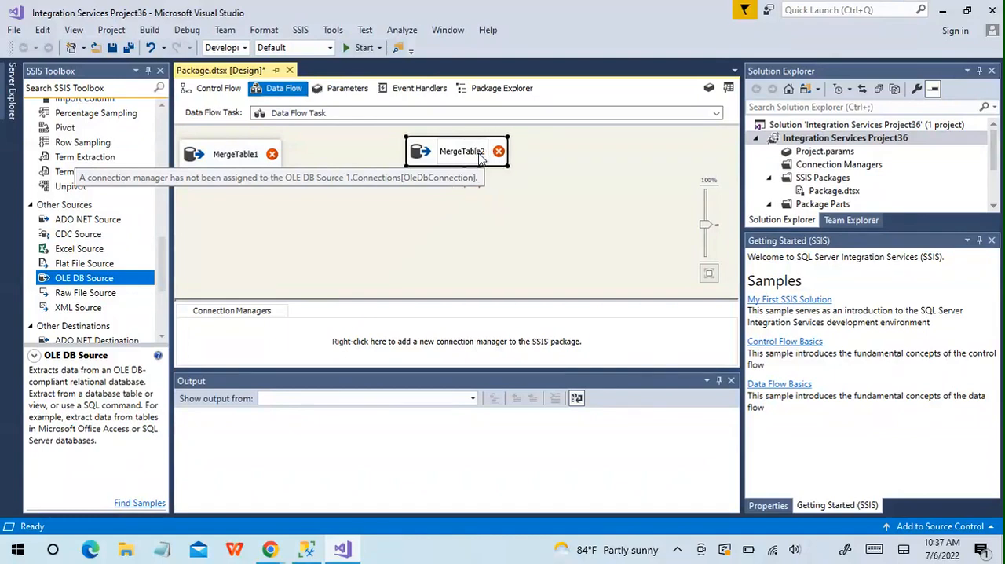
Assign a connection manager based on the existing LocalHost.AdventureWorks2012 data connection to the MergeTable1 source.
double_click(248, 154)
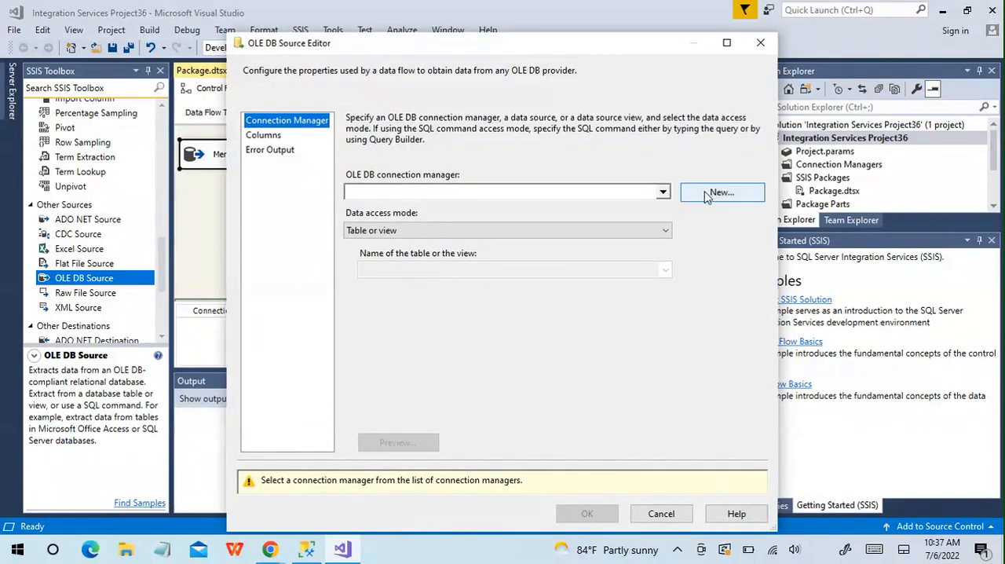
click(706, 191)
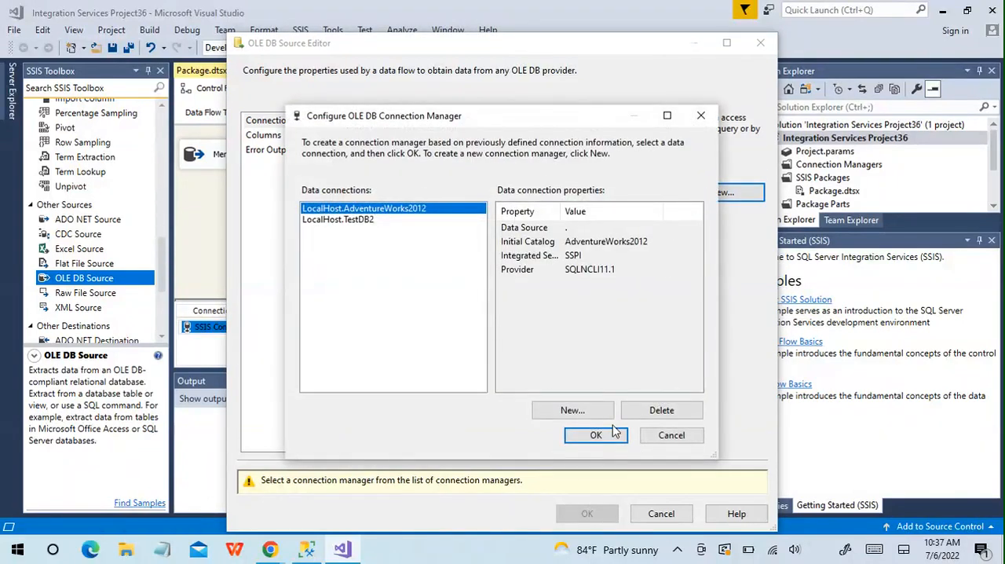
click(617, 430)
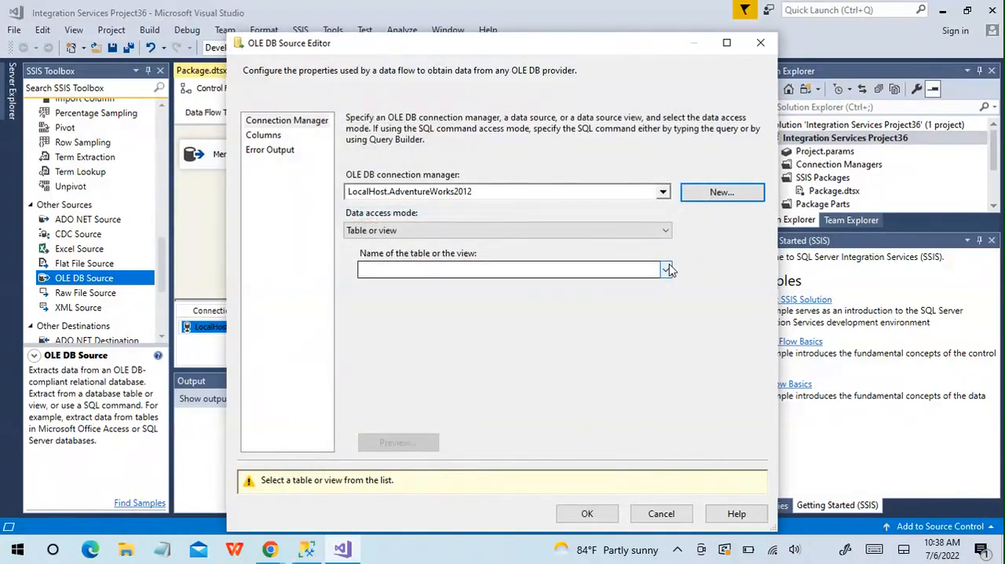
Set the MergeTable1 source's table to [dbo].[MergeTable1], preview its rows and accept the source settings.
click(666, 269)
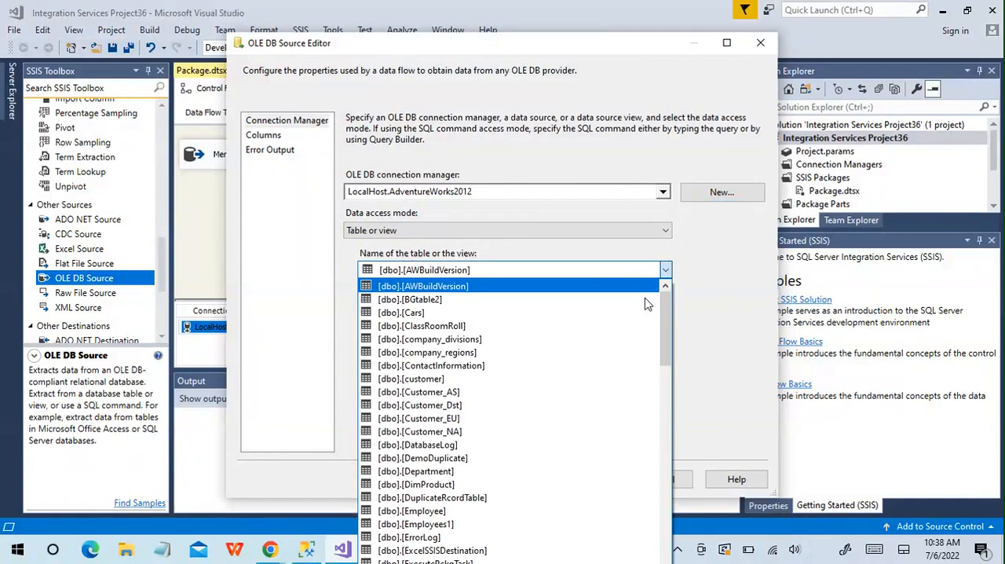
drag(667, 328, 659, 389)
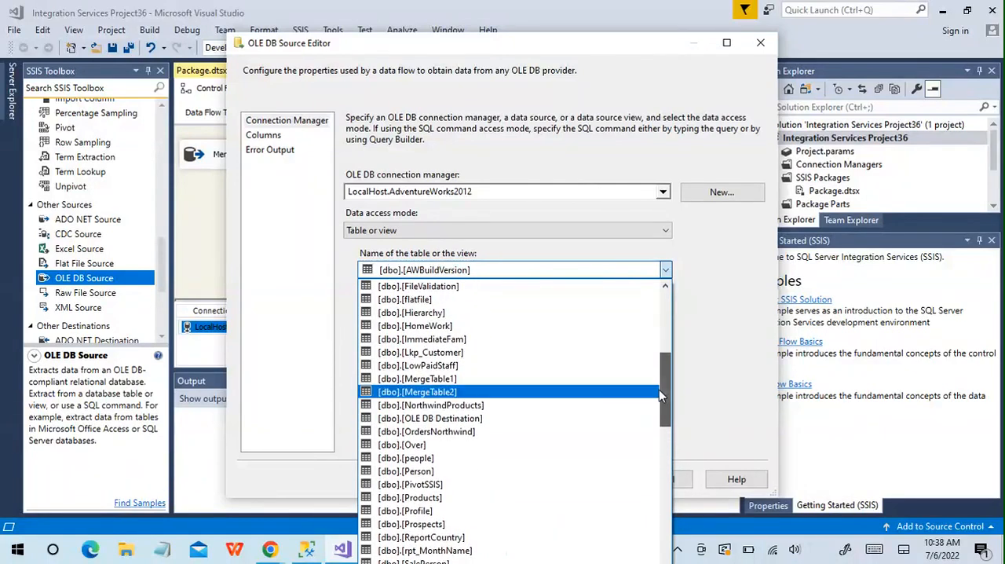
click(567, 382)
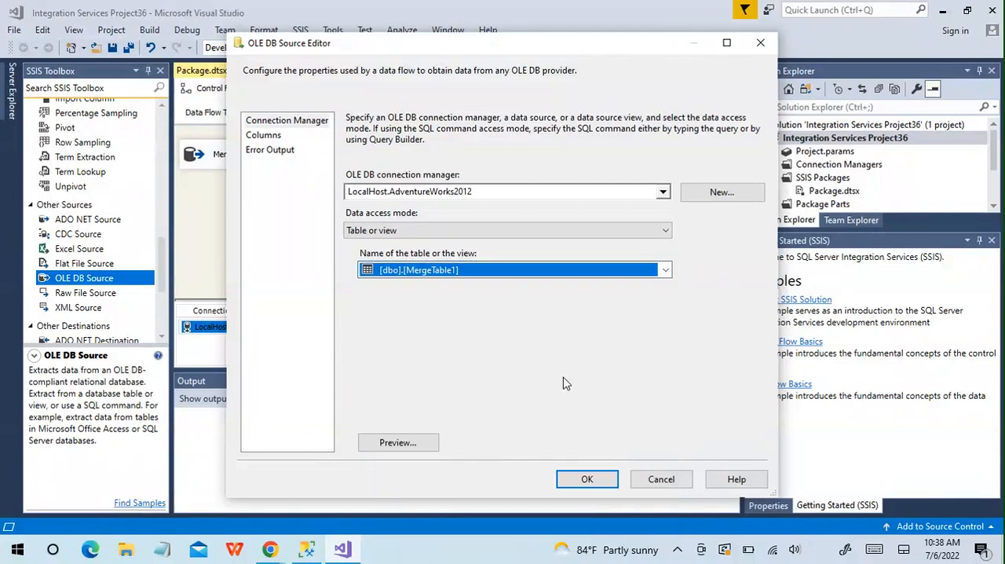
click(433, 441)
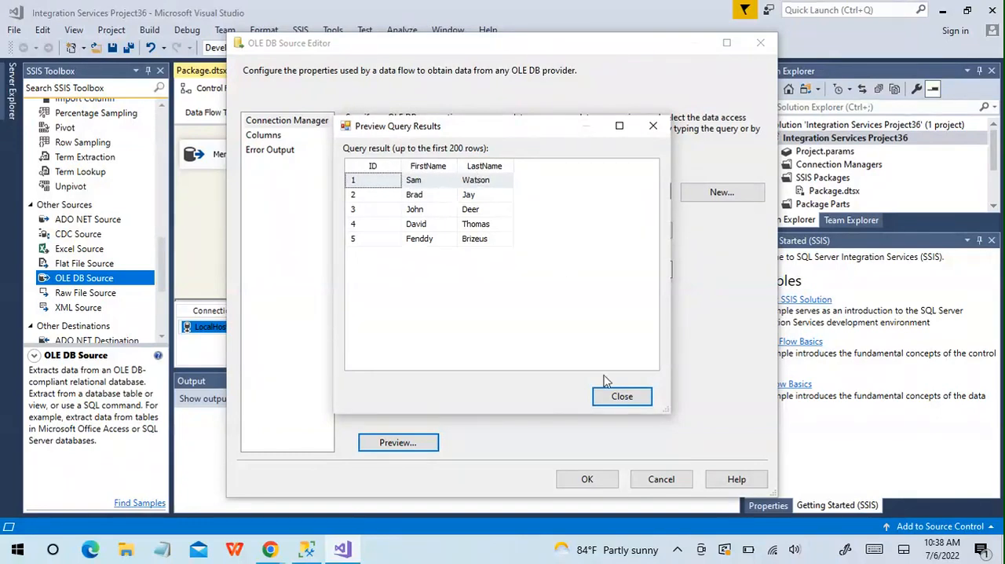
click(622, 396)
click(587, 478)
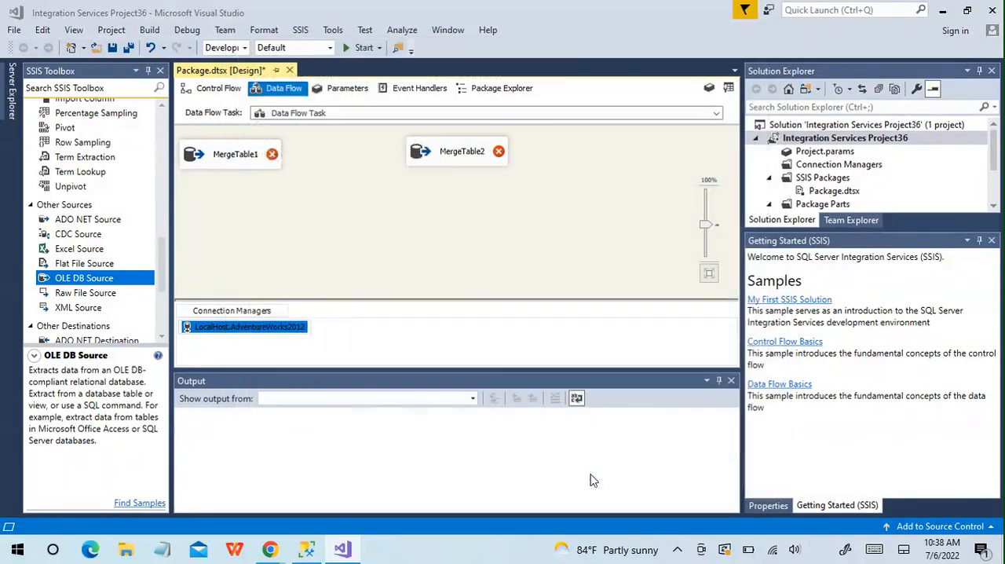
Set the MergeTable2 source to read table [dbo].[MergeTable2] through LocalHost.AdventureWorks2012, preview its rows and accept the settings.
click(445, 157)
double_click(445, 157)
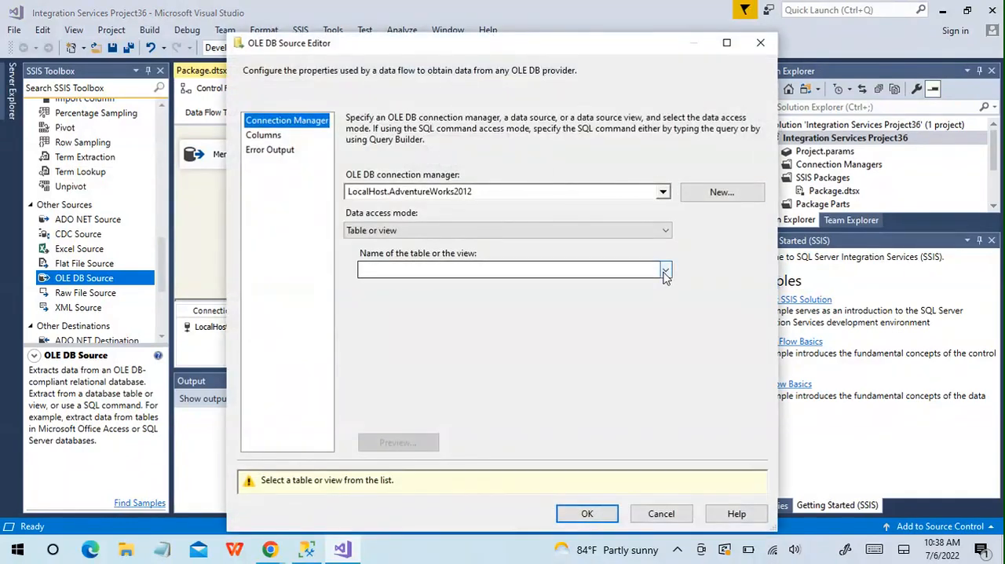
click(665, 271)
drag(667, 292, 663, 377)
click(473, 326)
click(401, 443)
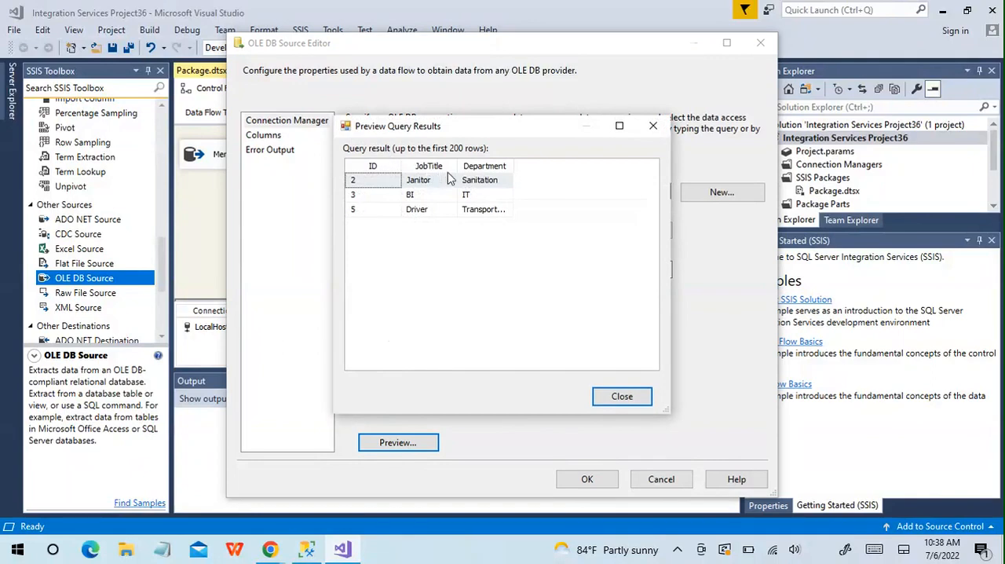
click(621, 397)
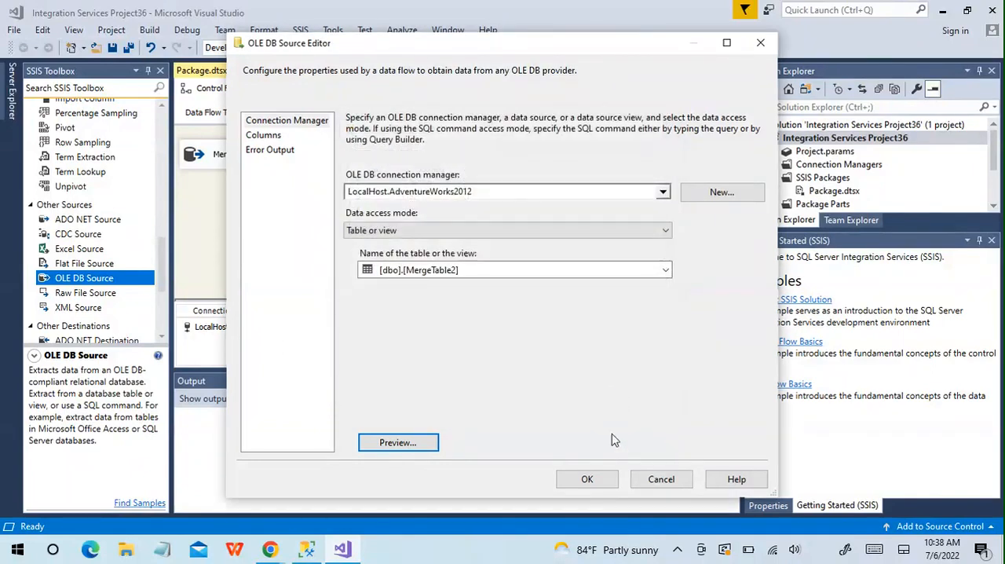
click(601, 481)
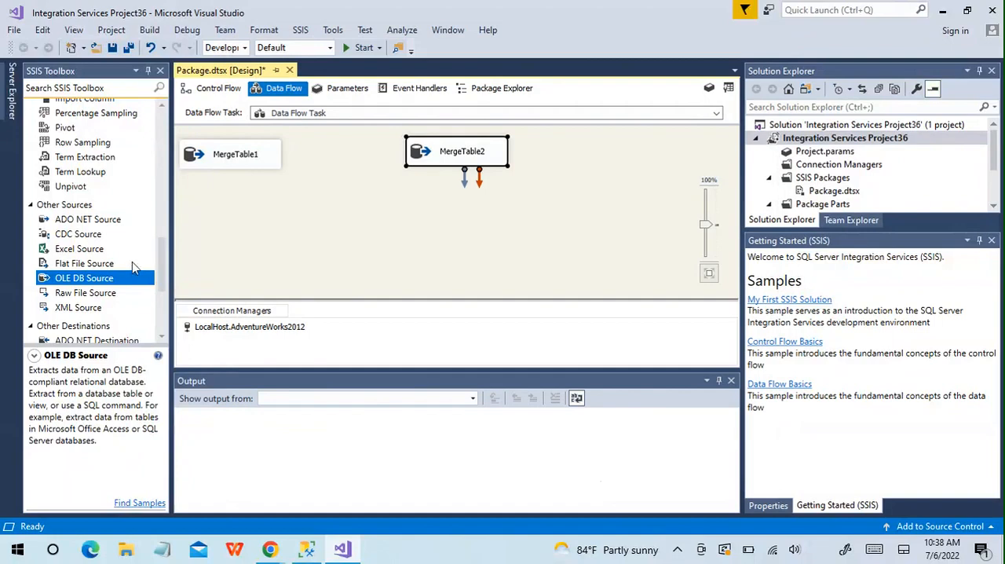
Add a Sort transformation below the MergeTable1 source and connect the source's regular data output to it.
drag(161, 258, 161, 243)
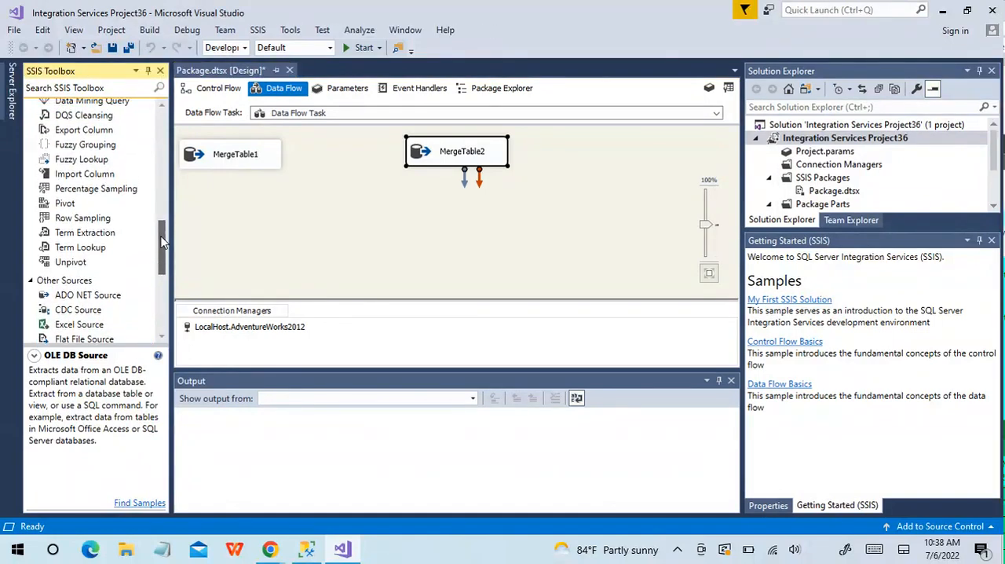
drag(162, 244, 163, 187)
drag(67, 209, 250, 217)
click(245, 161)
drag(240, 183, 244, 213)
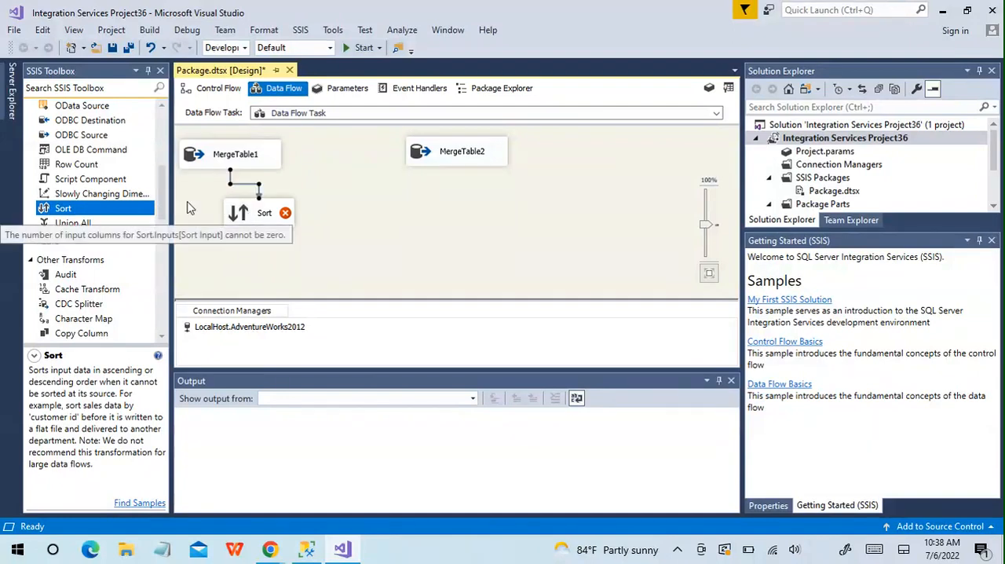
Add a second Sort transformation below the MergeTable2 source and connect that source's regular data output to it.
drag(123, 209, 454, 217)
click(457, 155)
drag(464, 176, 472, 218)
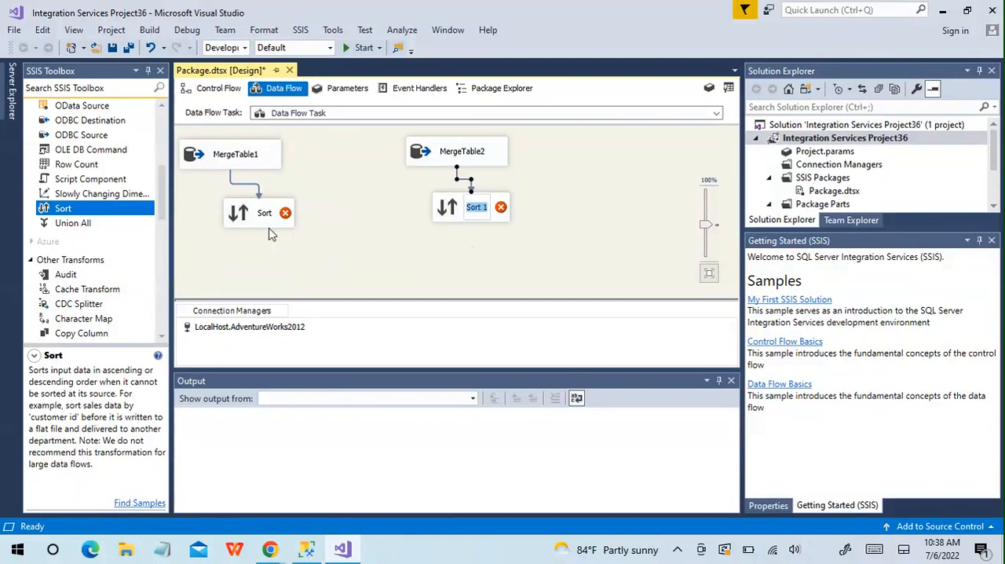
Configure the Sort transformation under MergeTable1 to sort by ID ascending and accept the settings.
double_click(240, 214)
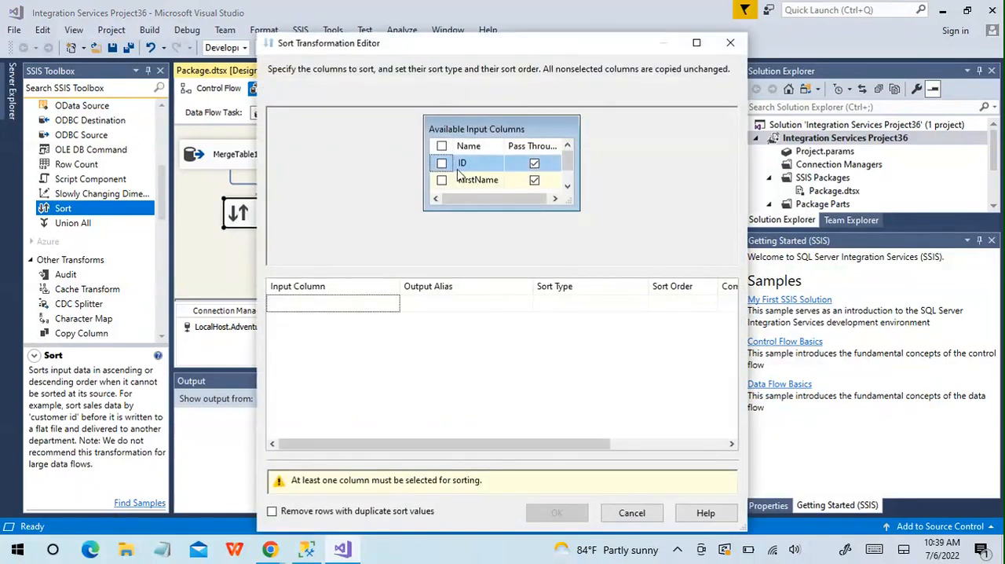
click(442, 163)
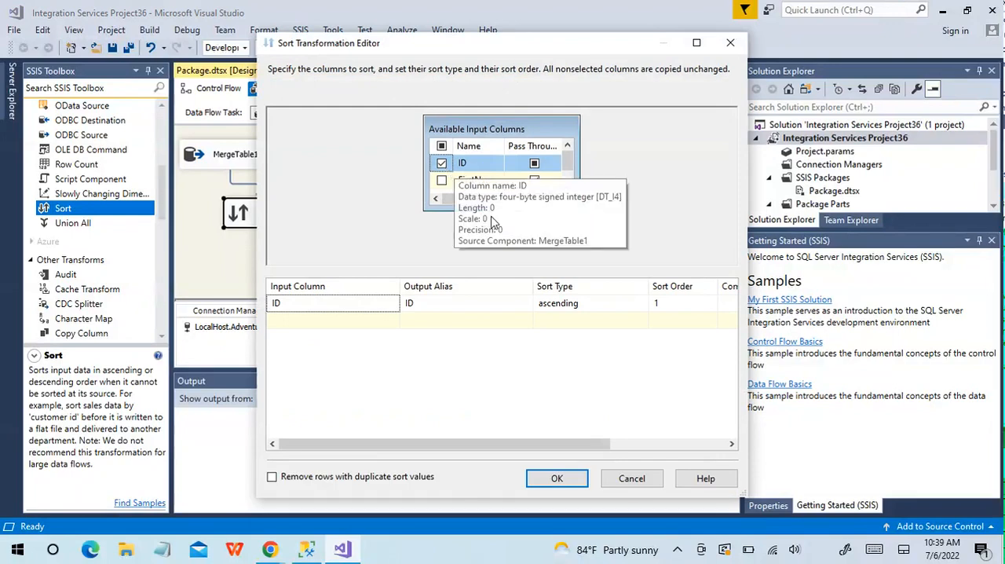
click(558, 478)
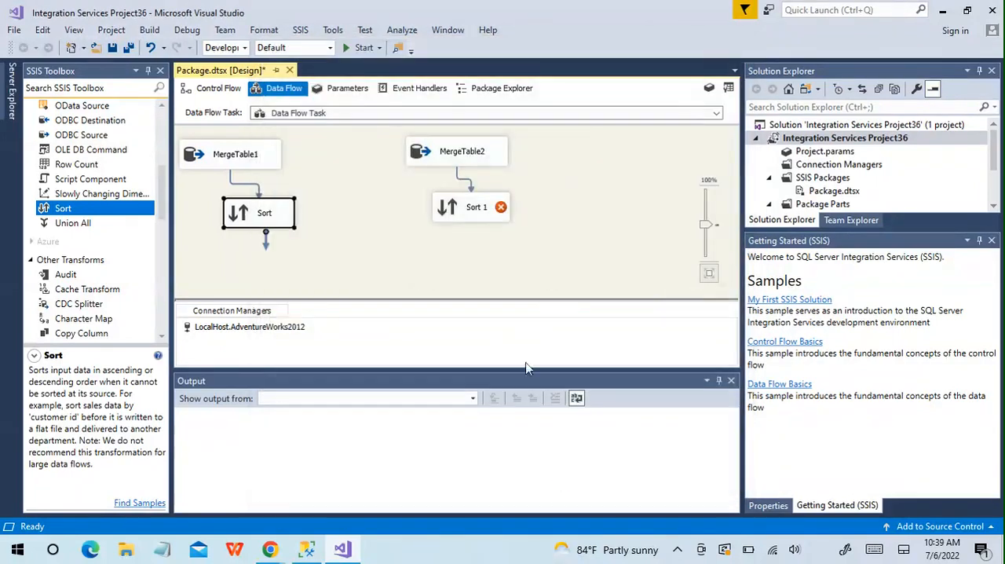
click(452, 165)
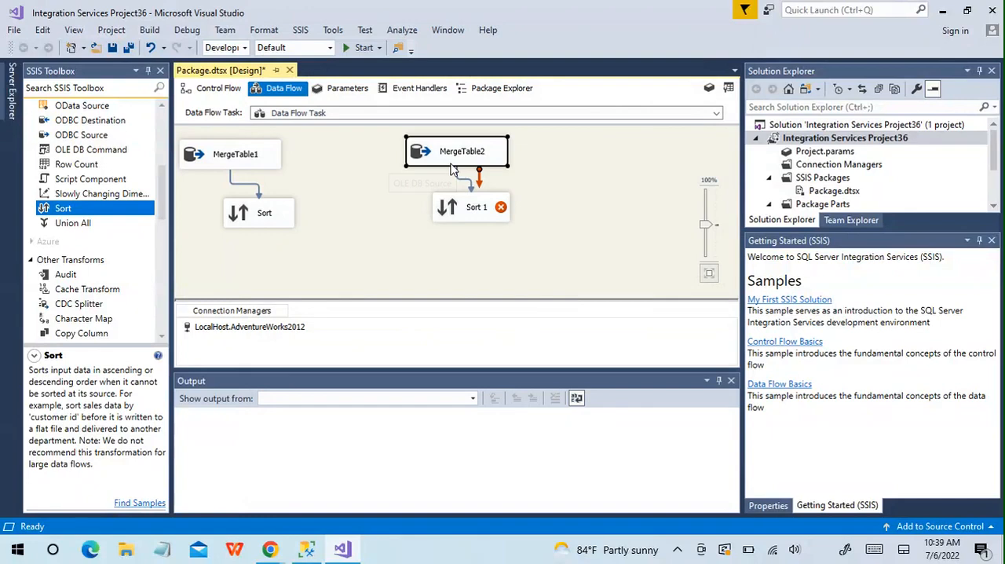
double_click(452, 167)
click(586, 478)
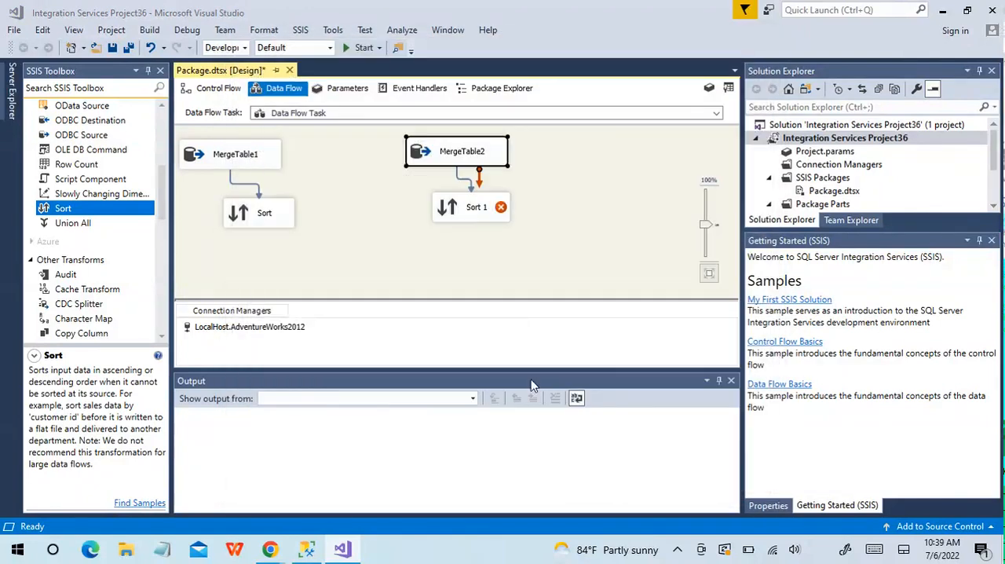
Configure Sort 1 under MergeTable2 to sort by ID ascending and accept the settings.
double_click(464, 214)
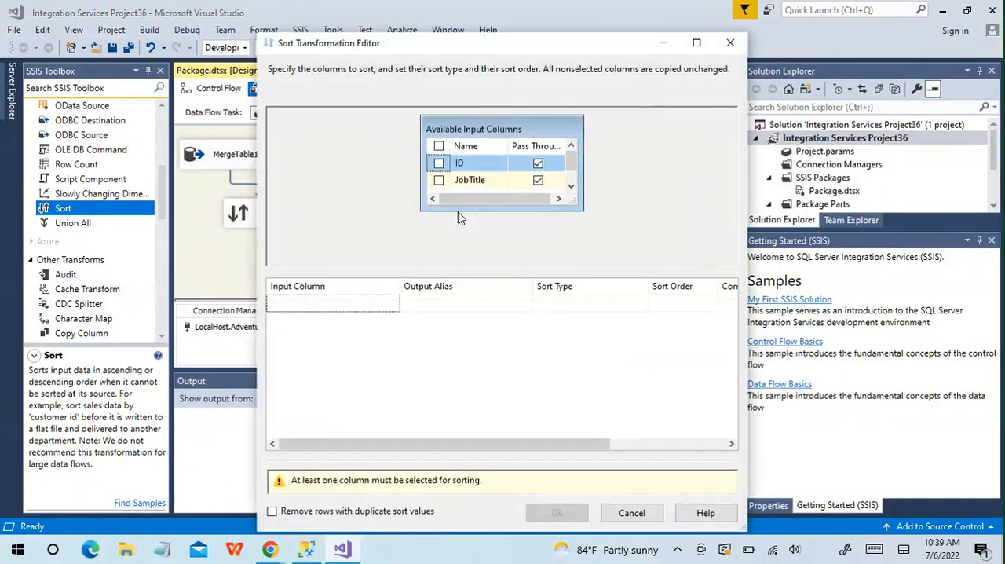
click(438, 162)
click(557, 478)
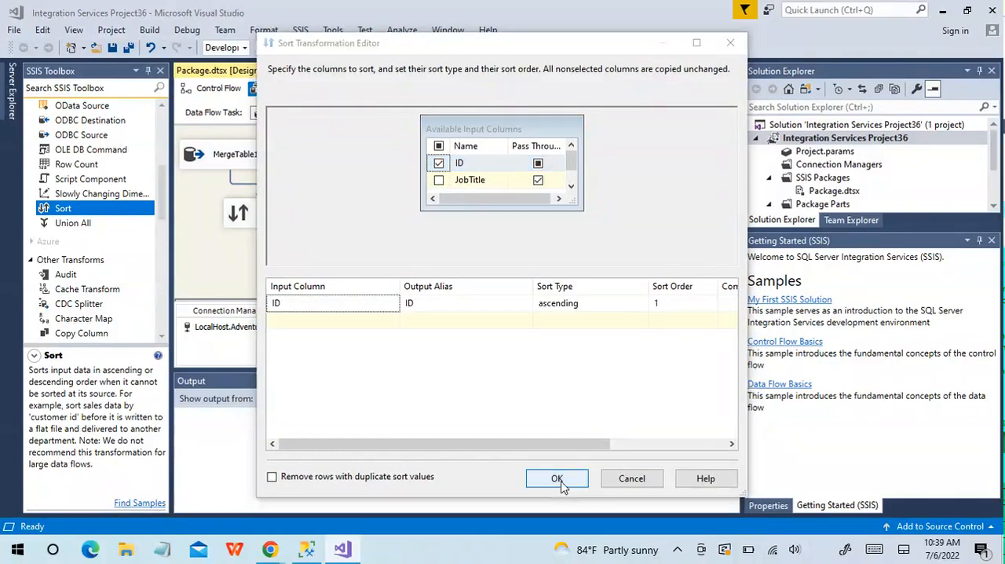
Add a Merge Join transformation below the two sorts, connecting Sort Output to Merge Join Left Input and Sort 1's output to the remaining input.
drag(161, 206, 166, 181)
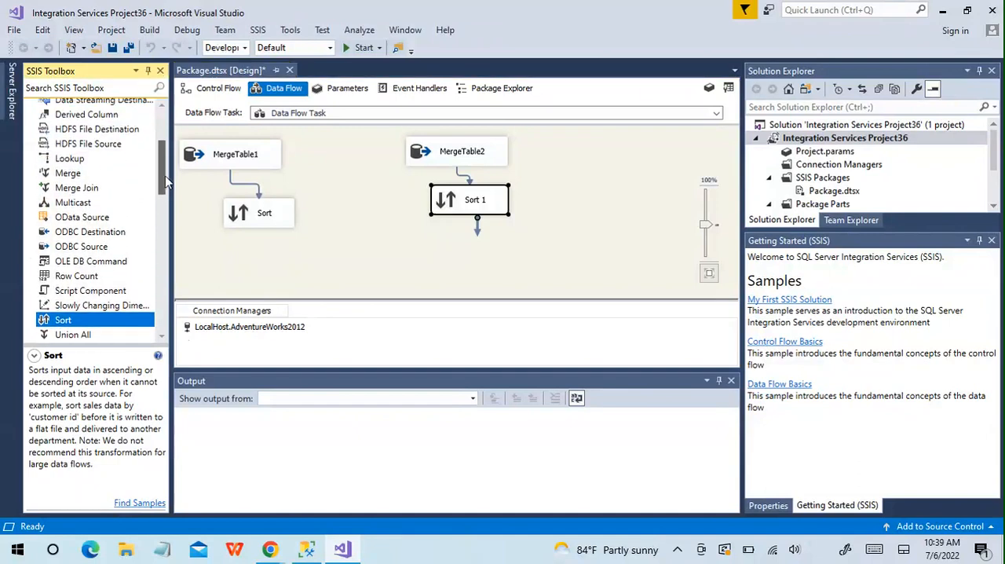
drag(104, 188, 390, 271)
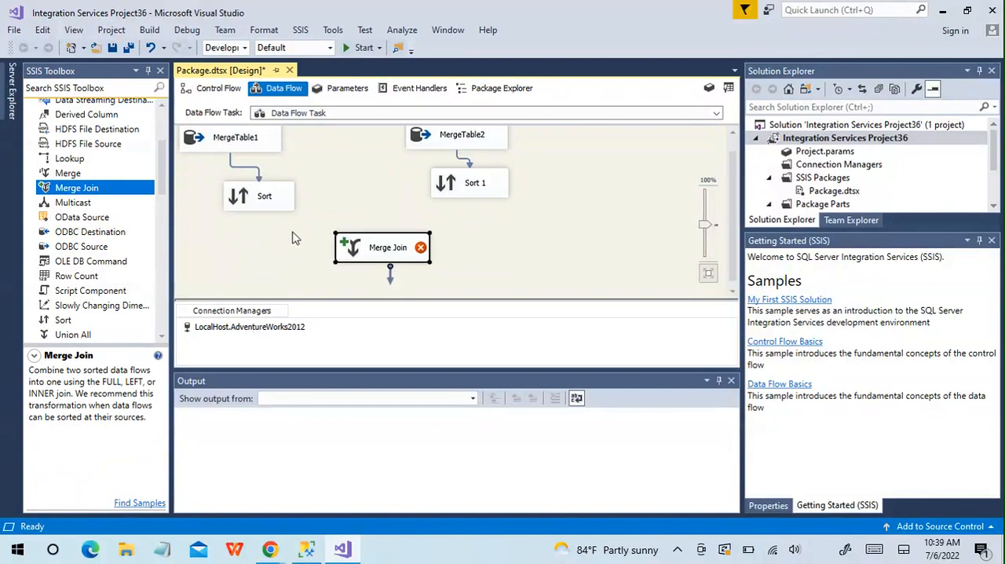
click(262, 202)
drag(269, 234, 350, 253)
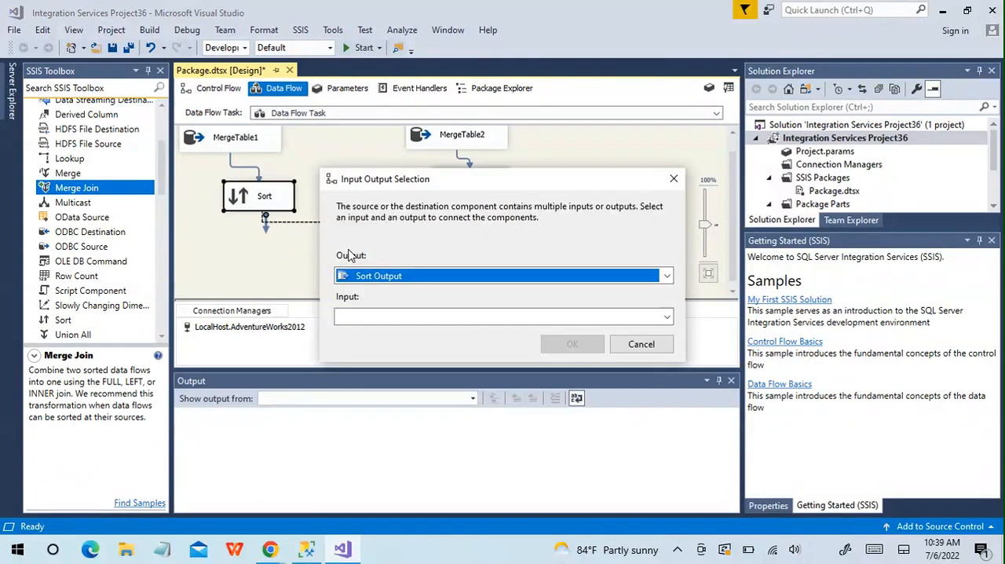
click(667, 317)
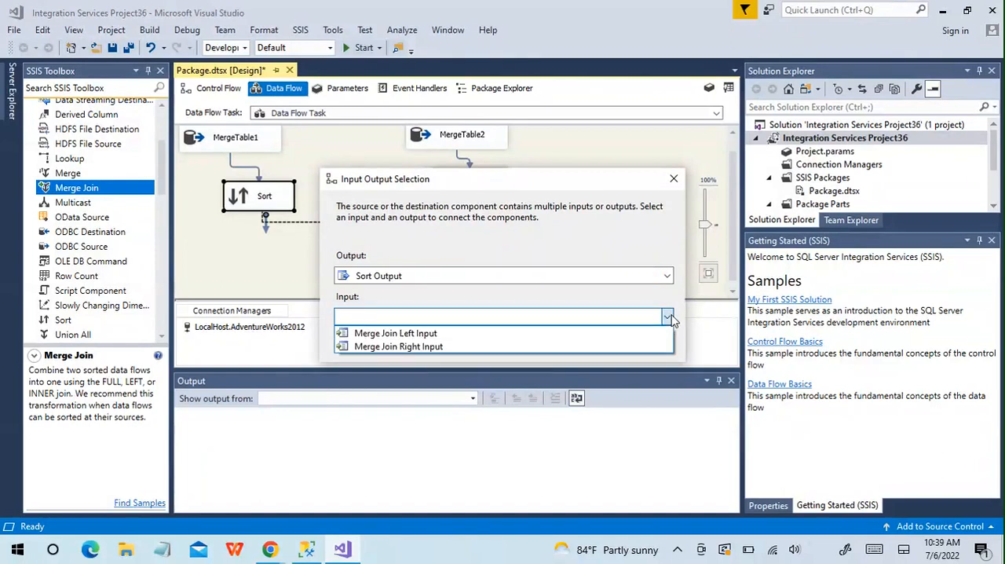
click(453, 334)
click(562, 347)
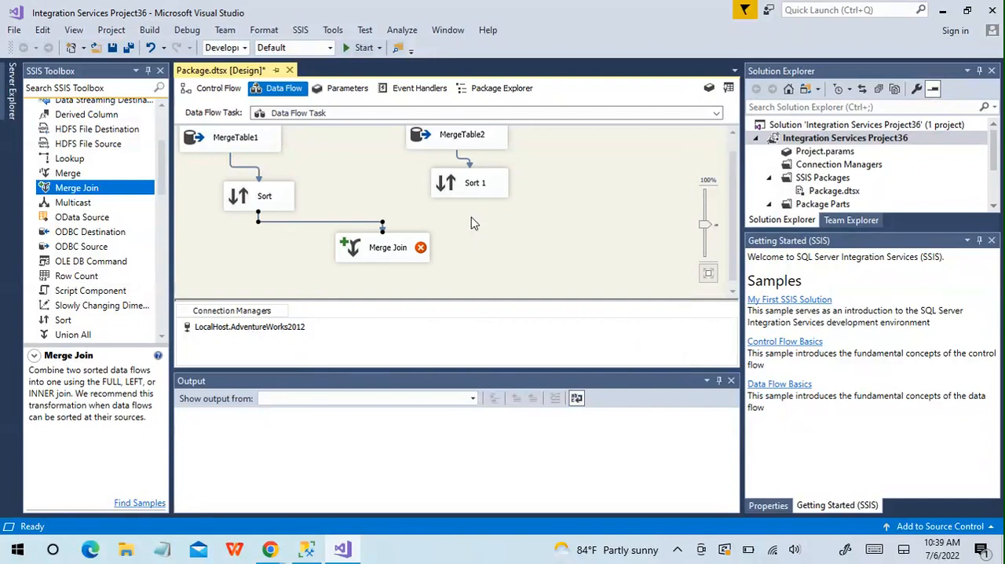
click(476, 182)
drag(476, 210, 398, 251)
Include the ID, FirstName and LastName columns from Sort in the Merge Join output.
double_click(363, 250)
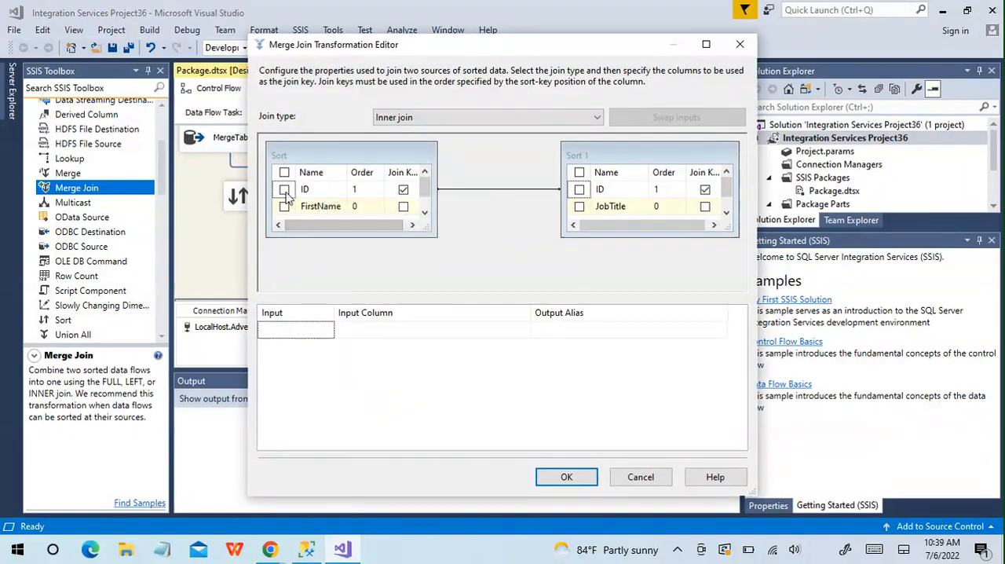
click(403, 188)
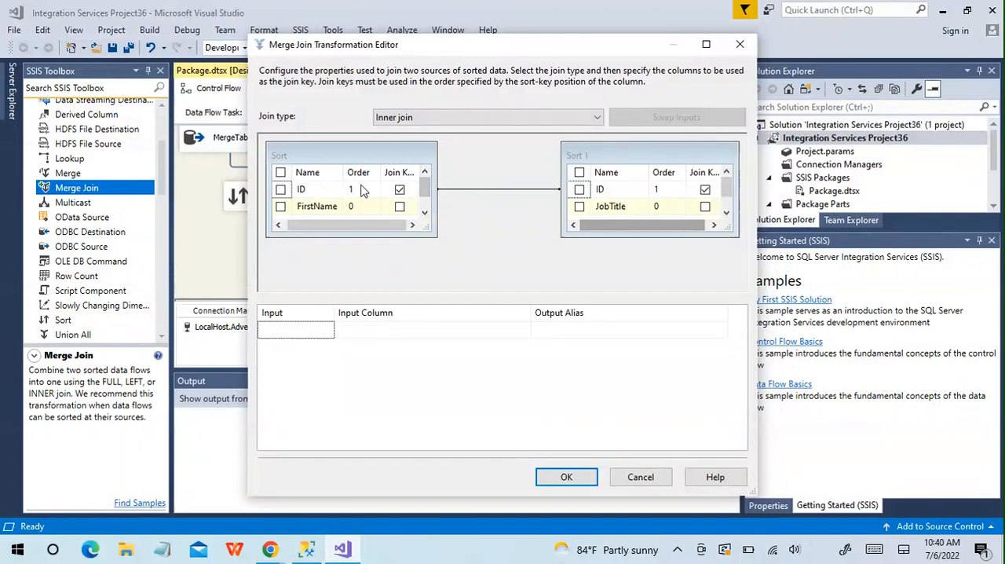
click(281, 190)
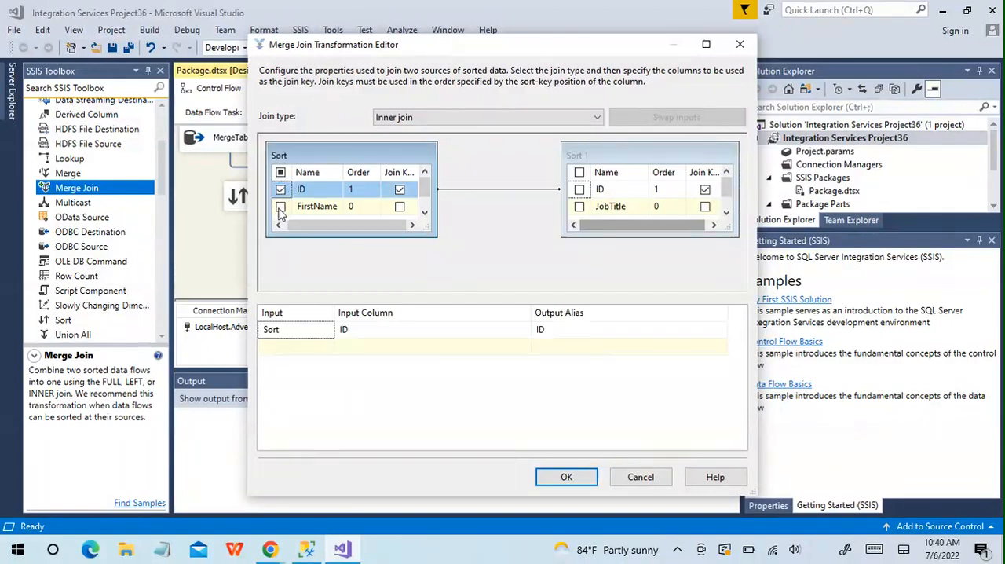
click(281, 207)
drag(425, 189, 425, 198)
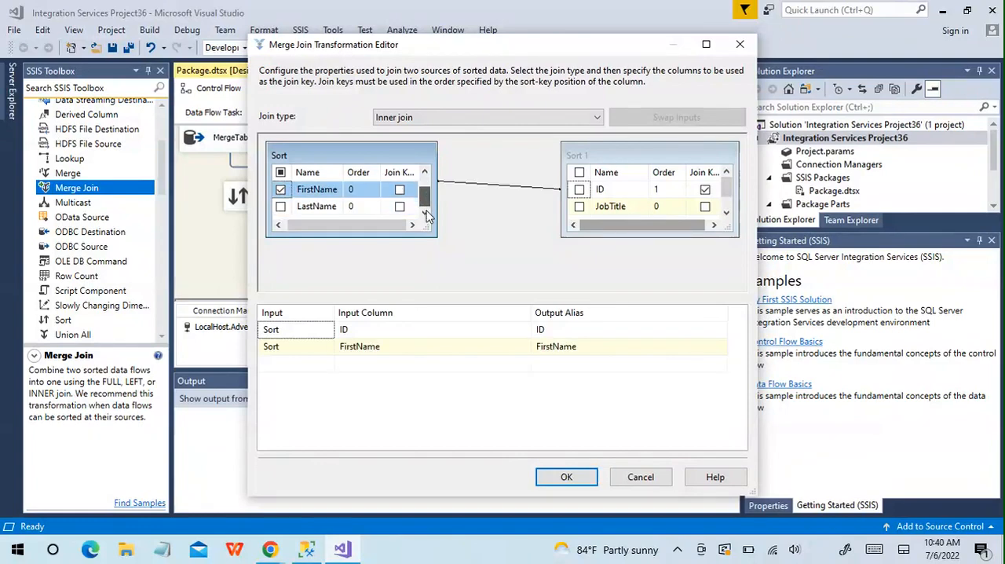
click(280, 207)
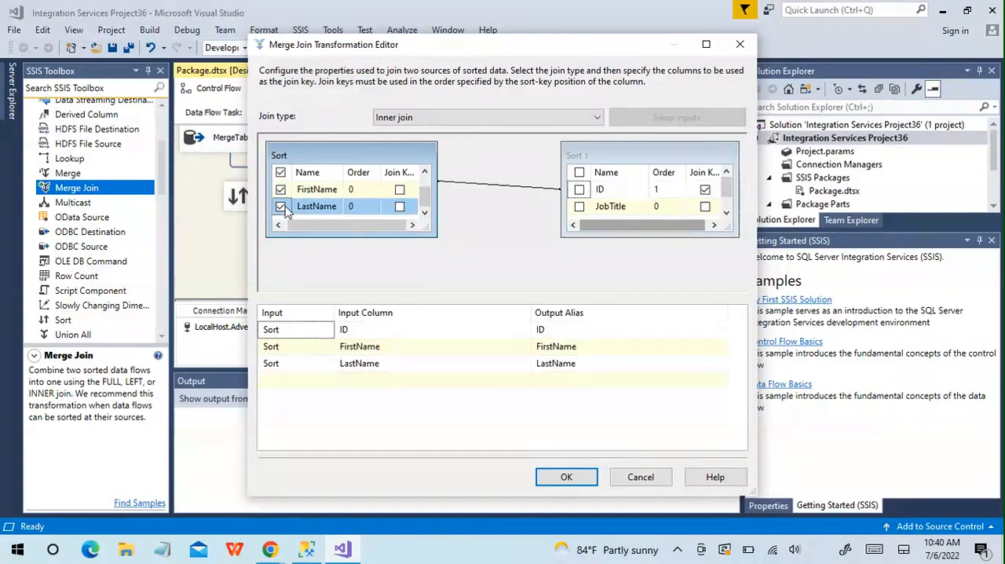
Include the JobTitle and Department columns from Sort 1 in the Merge Join output and accept the settings.
click(580, 207)
click(727, 213)
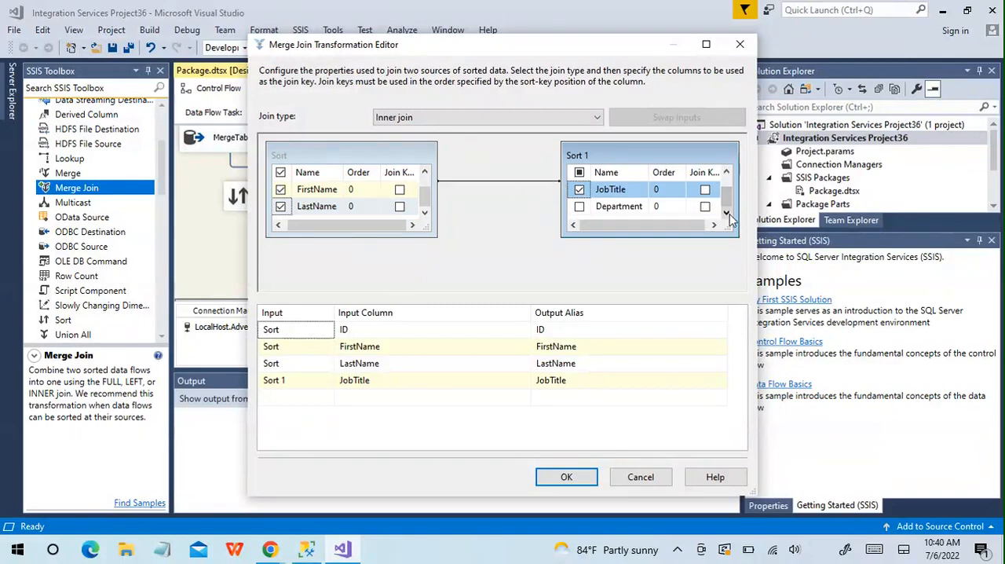
click(579, 206)
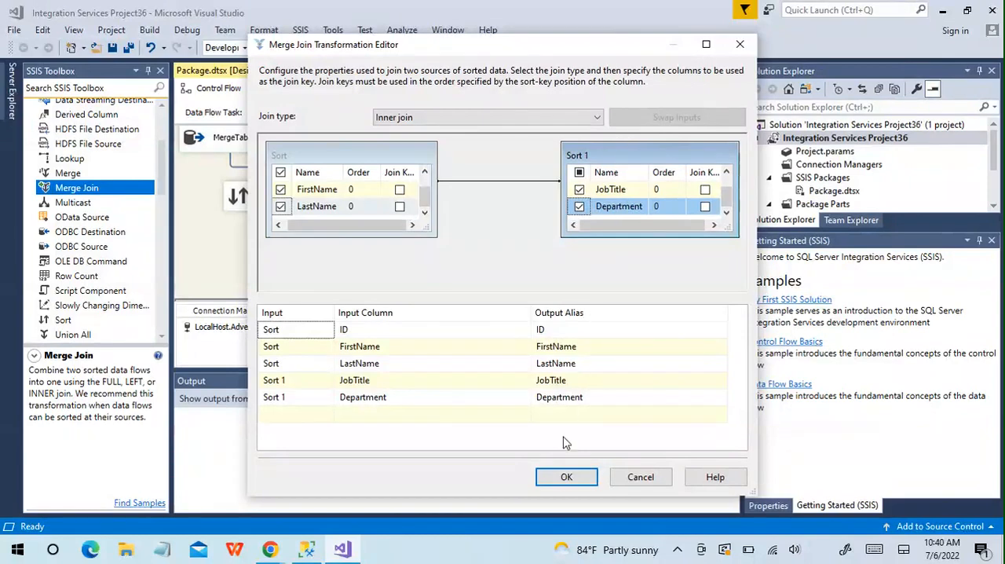
click(567, 477)
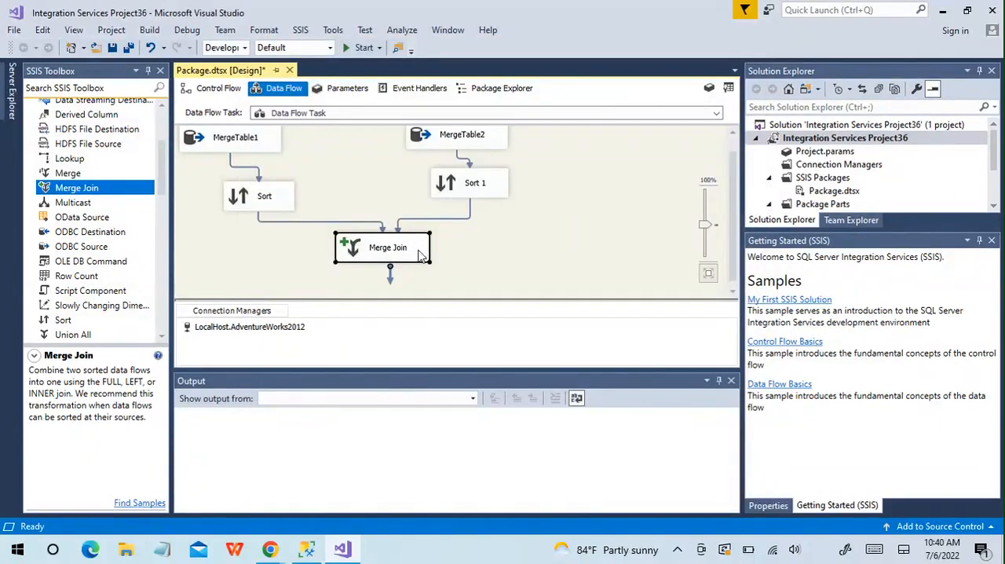
Add a Multicast transformation beside Merge Join, connect Merge Join's output to it and enable a data viewer on that path.
double_click(88, 204)
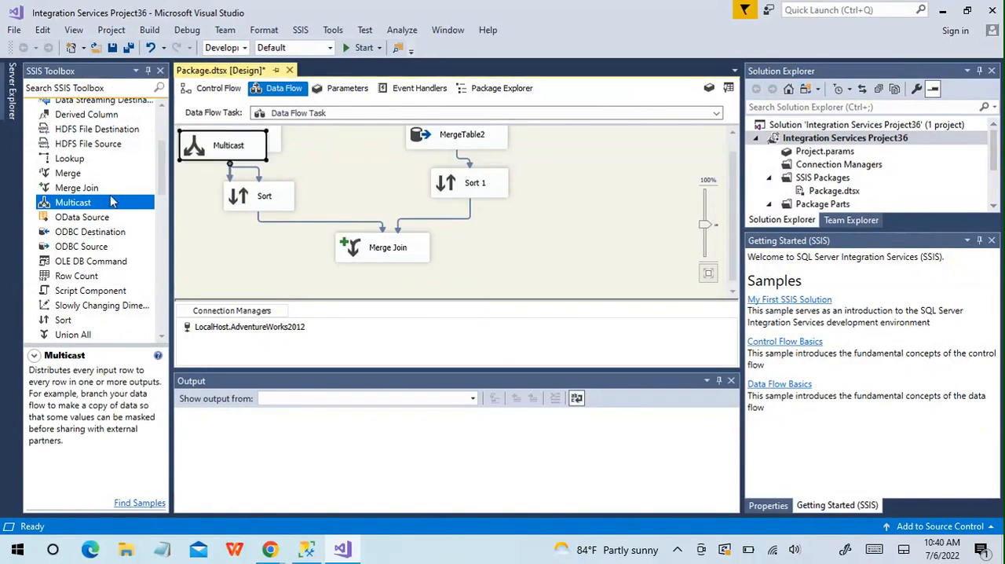
drag(229, 138, 552, 256)
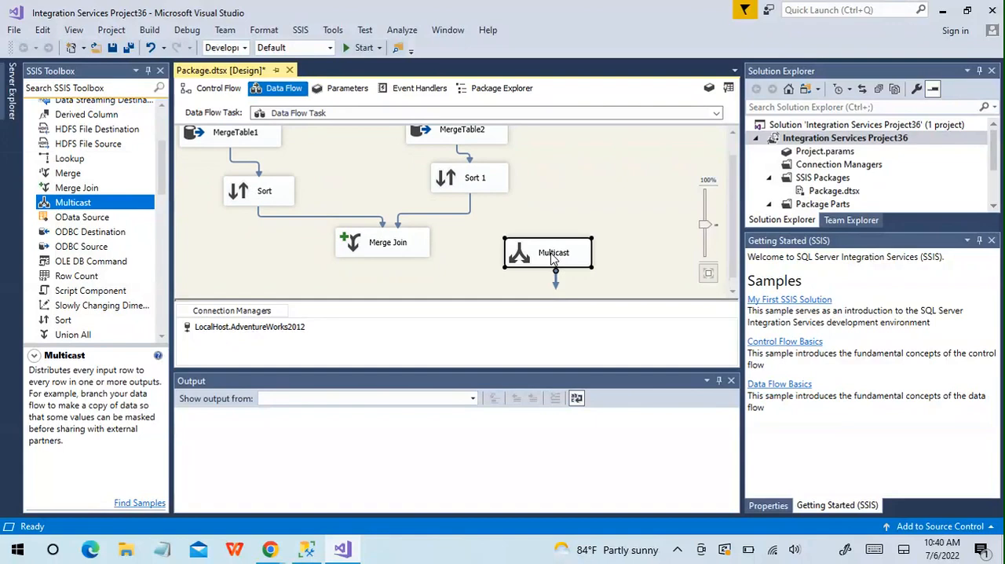
click(385, 236)
drag(390, 269, 521, 248)
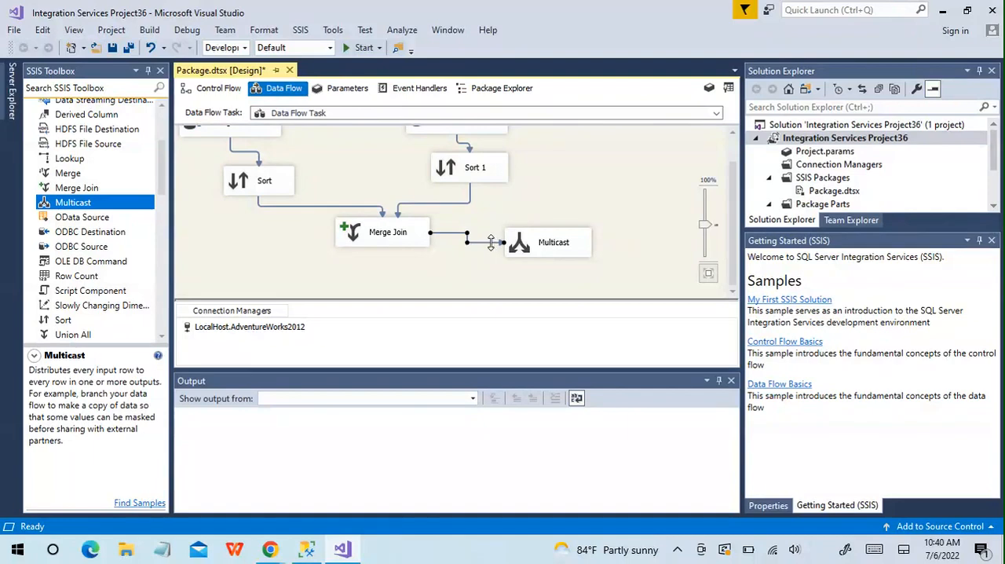
right_click(490, 243)
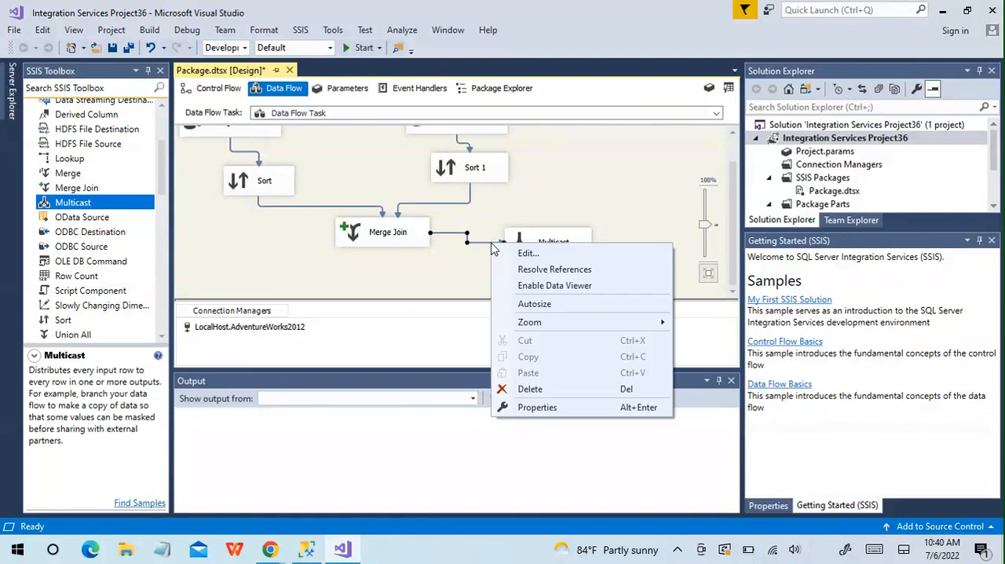
click(529, 286)
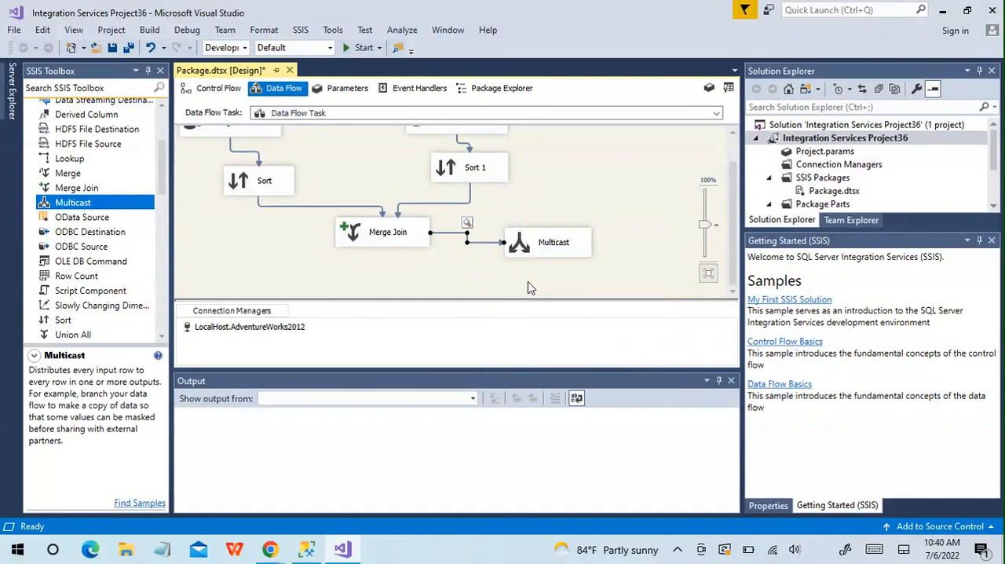
Run the package, review the inner join rows in the data viewer, and stop debugging.
click(359, 48)
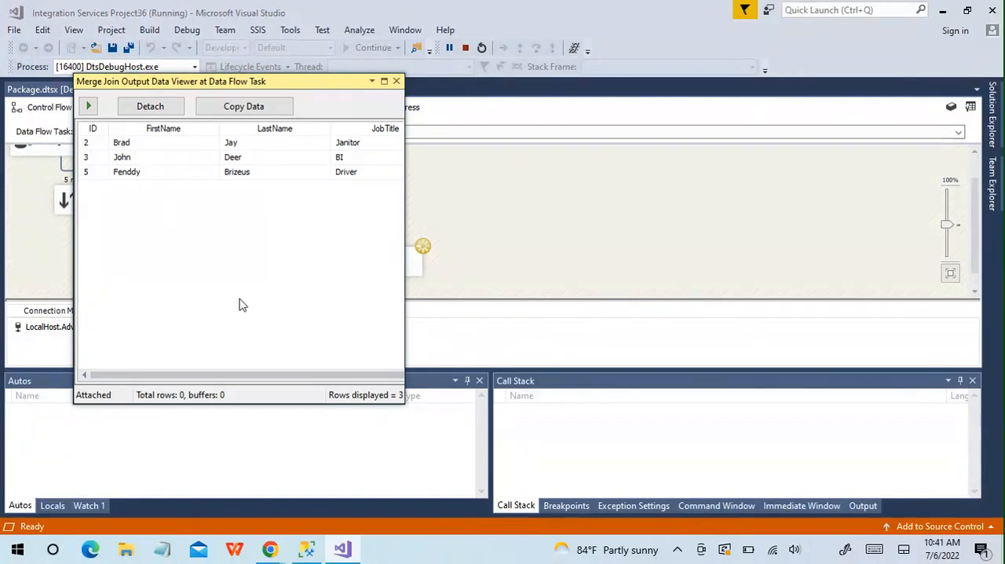
drag(241, 375, 179, 379)
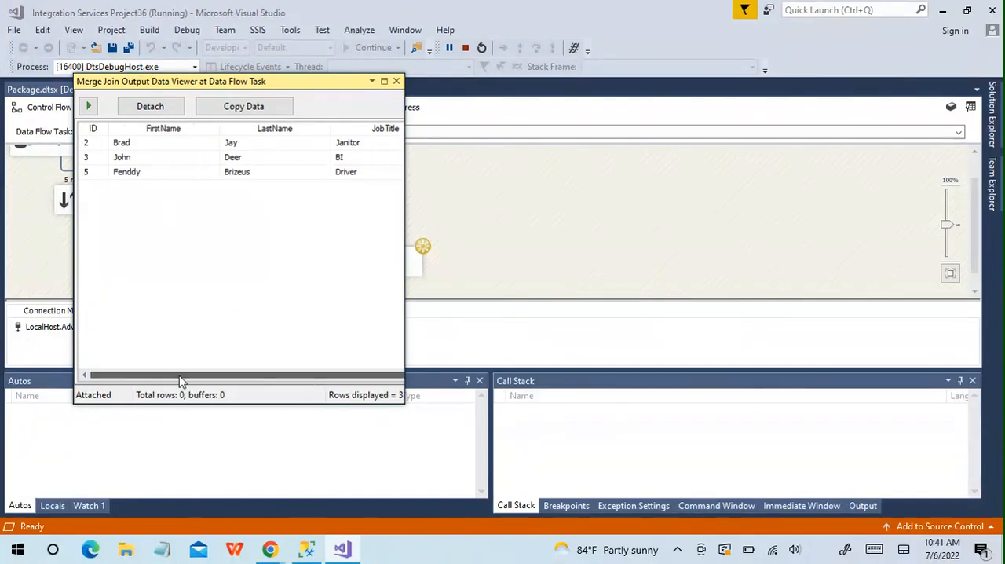
click(395, 82)
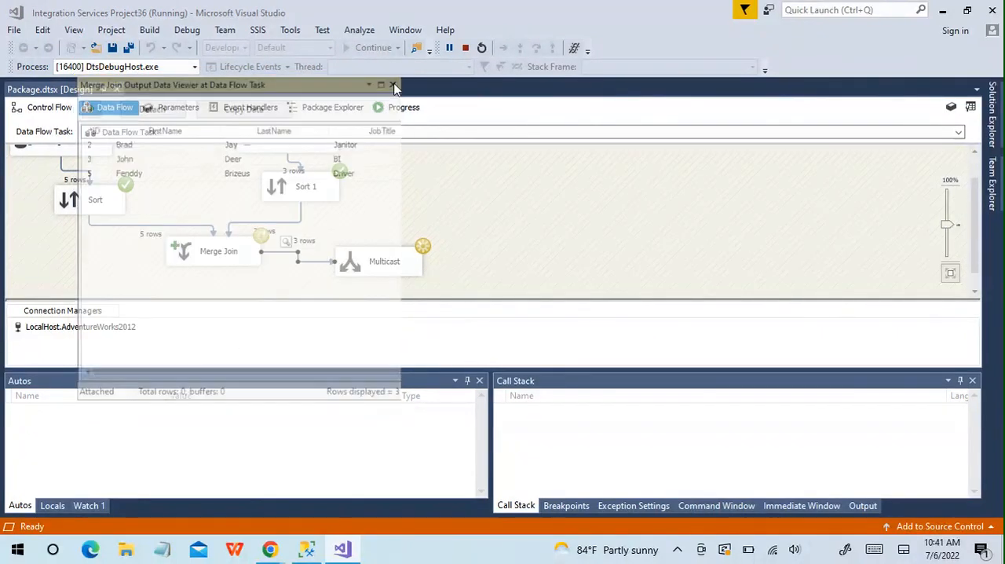
click(465, 47)
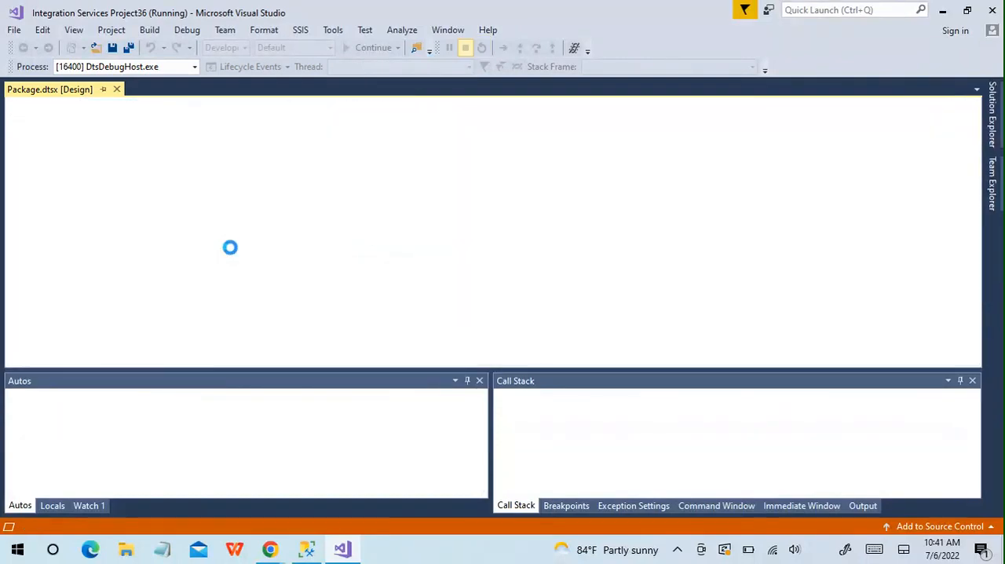
Change the Merge Join's join type to Left outer join and accept the settings.
double_click(405, 234)
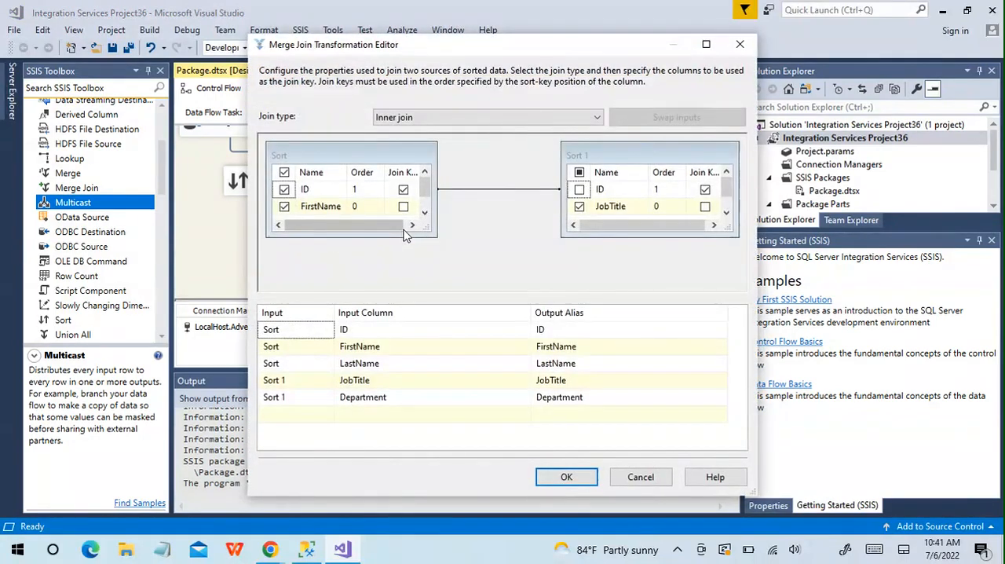
click(598, 118)
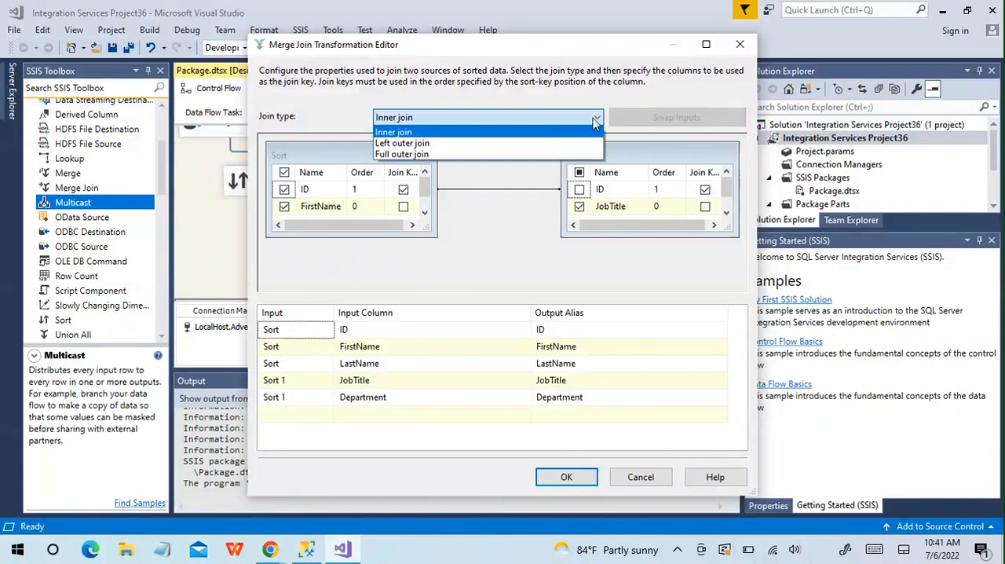
click(529, 146)
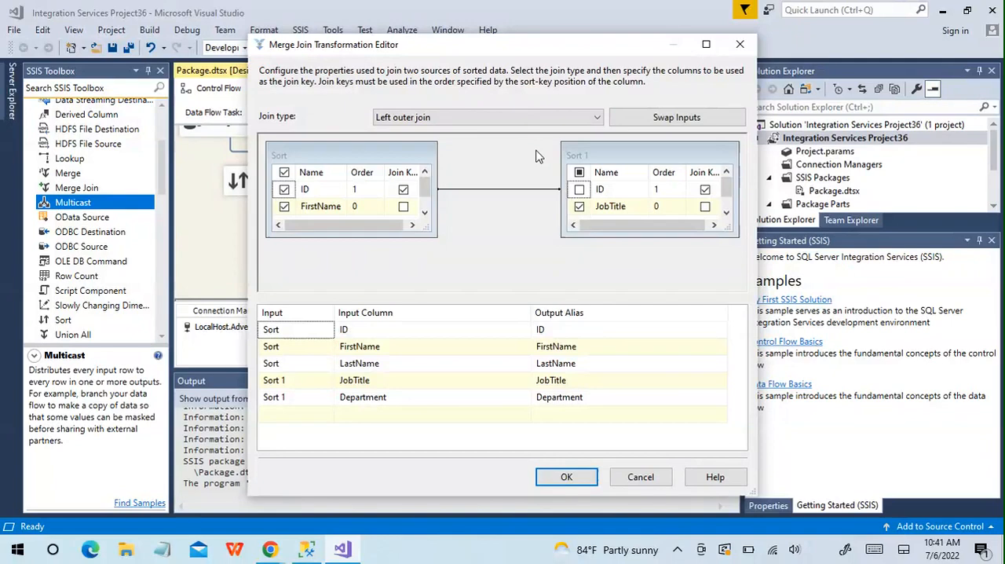
click(581, 476)
Run the package again and review the left outer join rows in the data viewer before closing it.
click(357, 49)
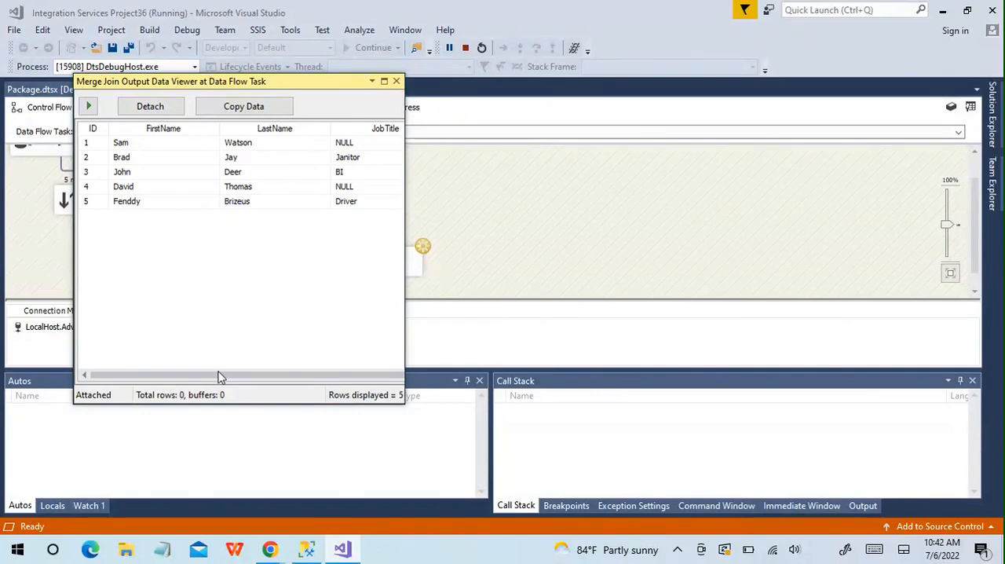
drag(222, 377, 251, 373)
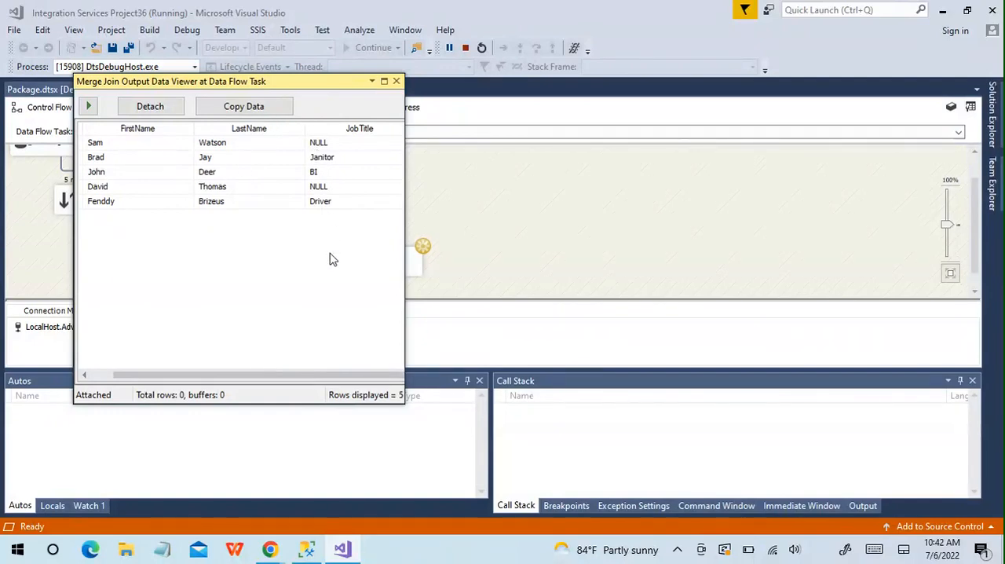
click(397, 81)
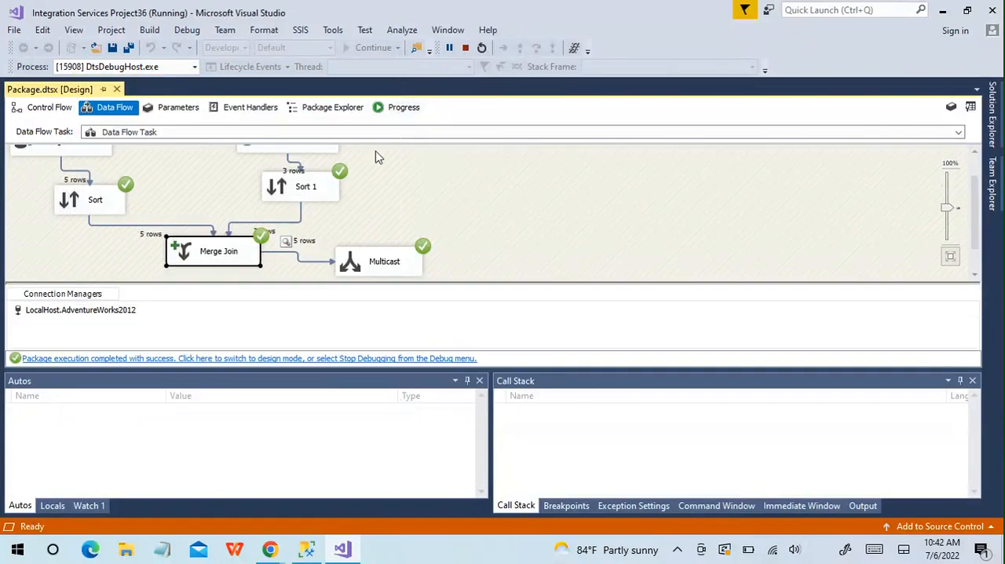
Open the Merge Join transformation's settings and show its available join types.
double_click(220, 251)
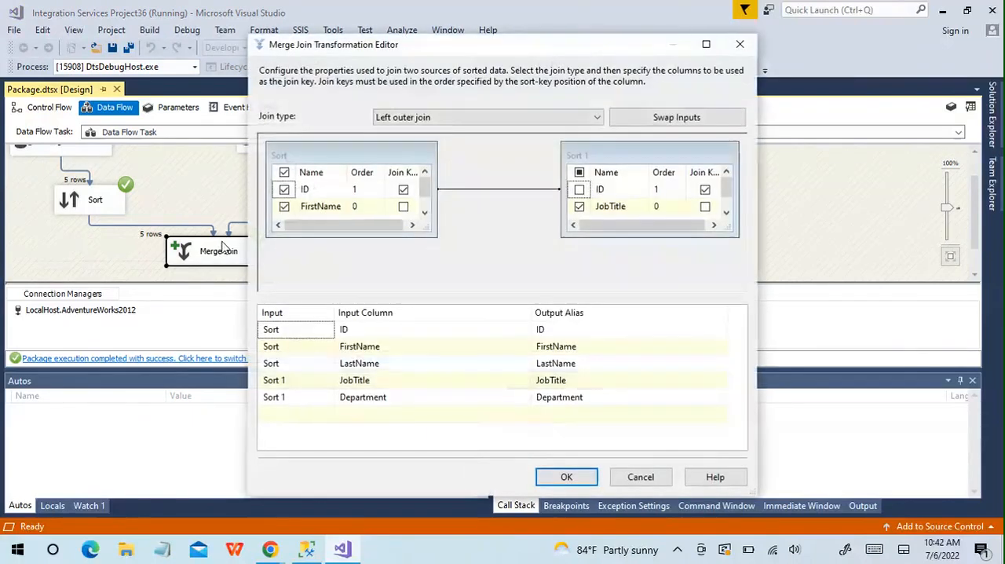
click(597, 120)
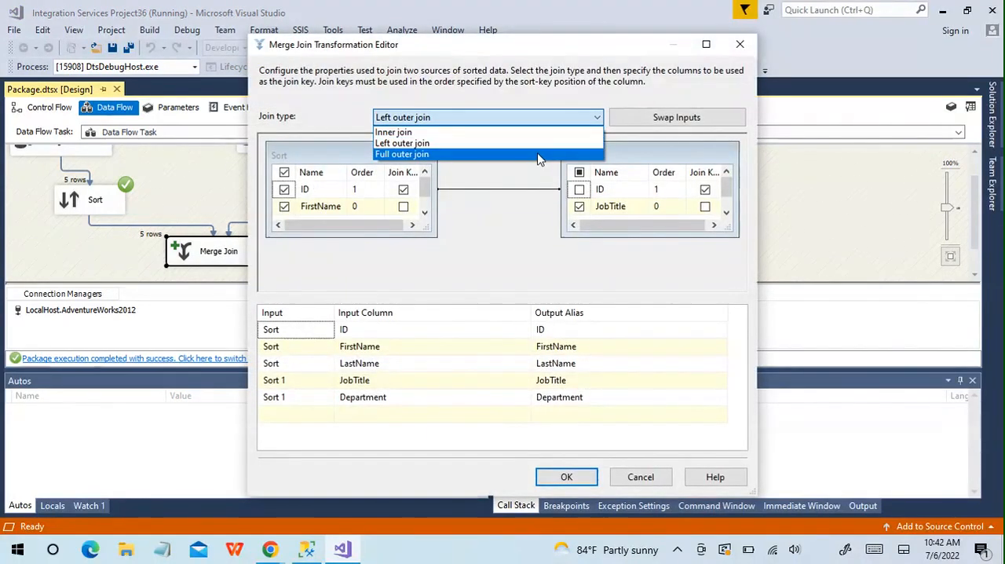